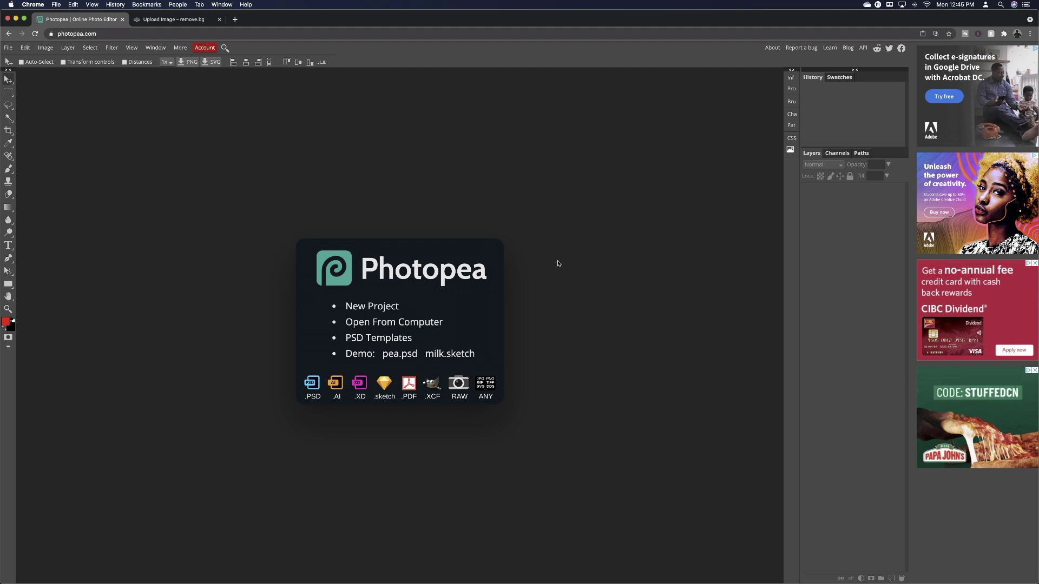
Start a new blank 1280×720 project from Photopea's start screen
{"action": "left_click", "coordinate": [72, 35]}
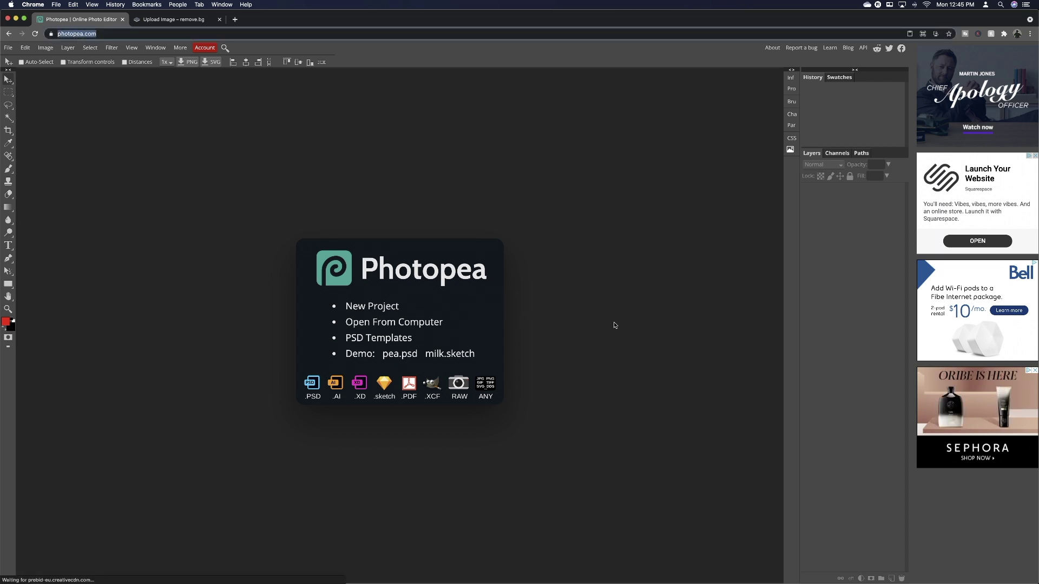
{"action": "left_click", "coordinate": [374, 309]}
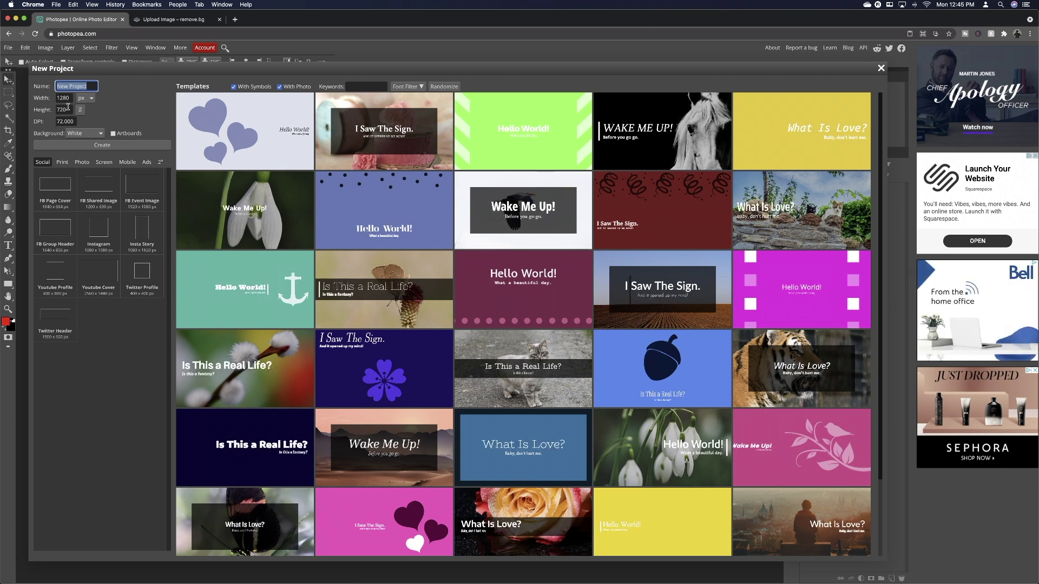
Create the 1280×720 white canvas, then place the Maschine screenshot and scale it to fill it
{"action": "left_click", "coordinate": [103, 145]}
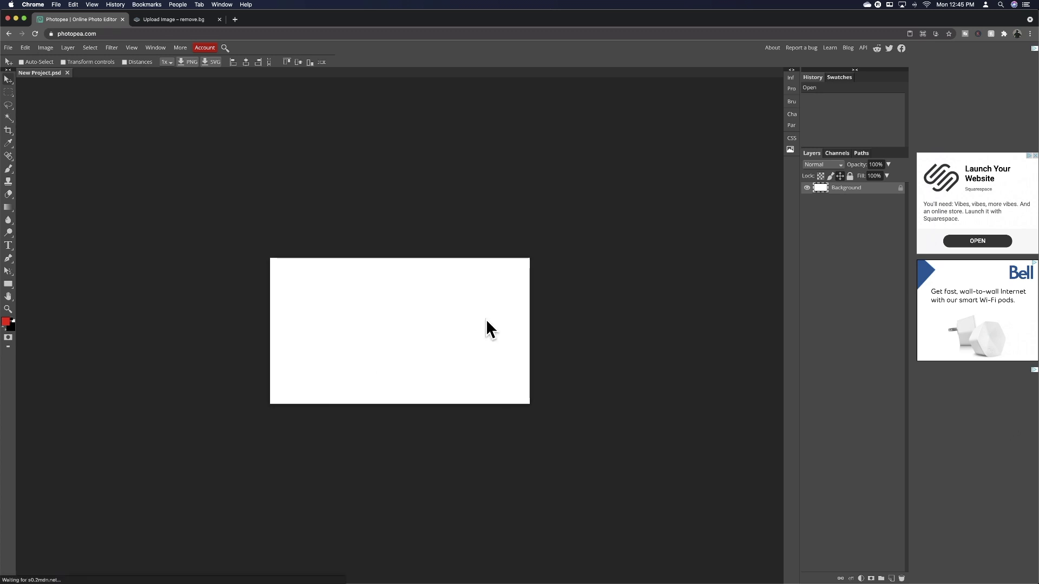
{"action": "key", "text": "super+Tab"}
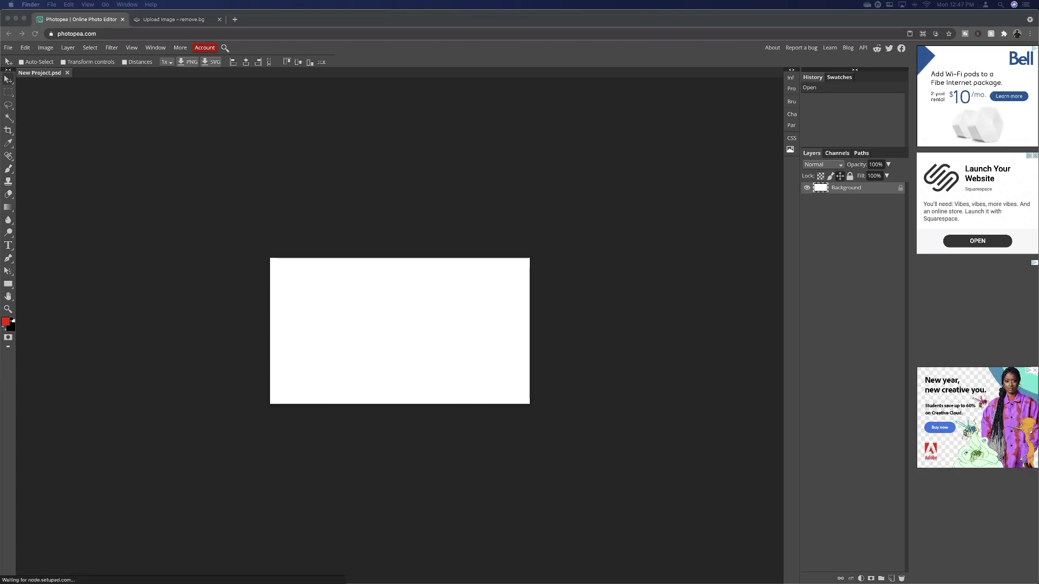
{"action": "left_click_drag", "start_coordinate": [0, 324], "coordinate": [398, 338]}
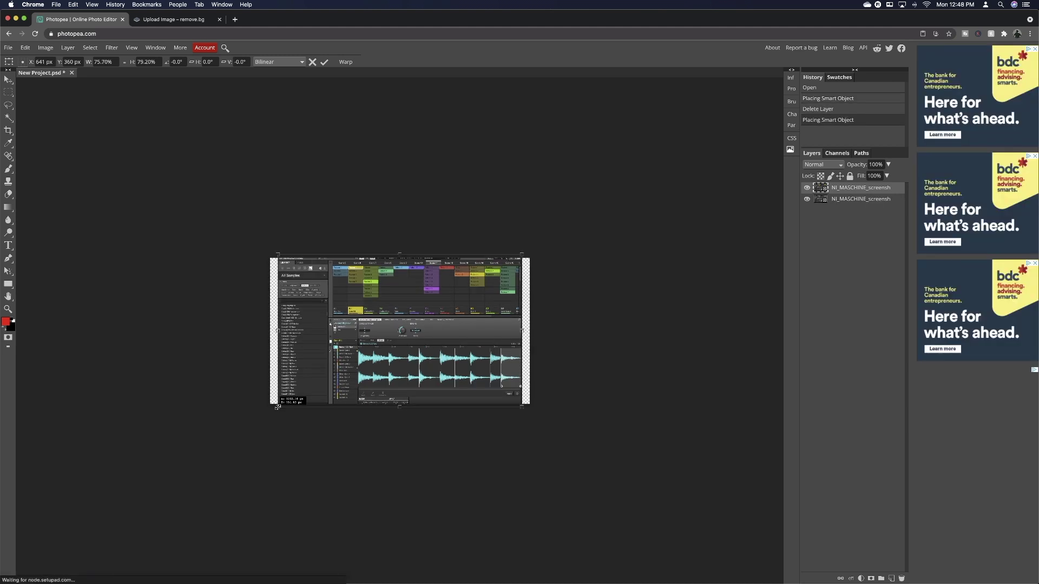
{"action": "left_click_drag", "start_coordinate": [277, 407], "coordinate": [271, 413]}
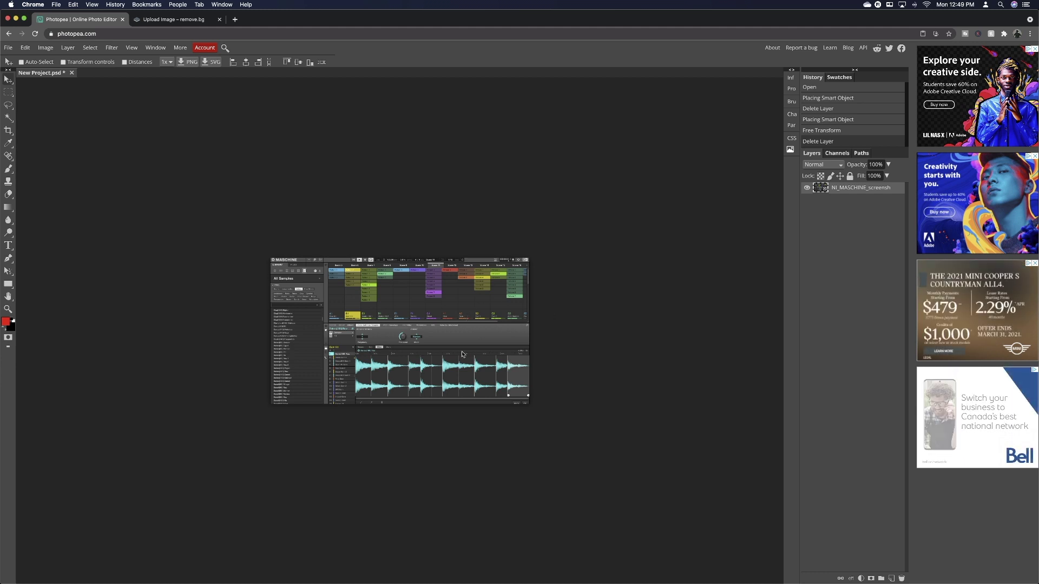
Darken the Maschine screenshot with an Exposure adjustment of about -2.8
{"action": "left_click", "coordinate": [90, 48]}
{"action": "mouse_move", "coordinate": [46, 49]}
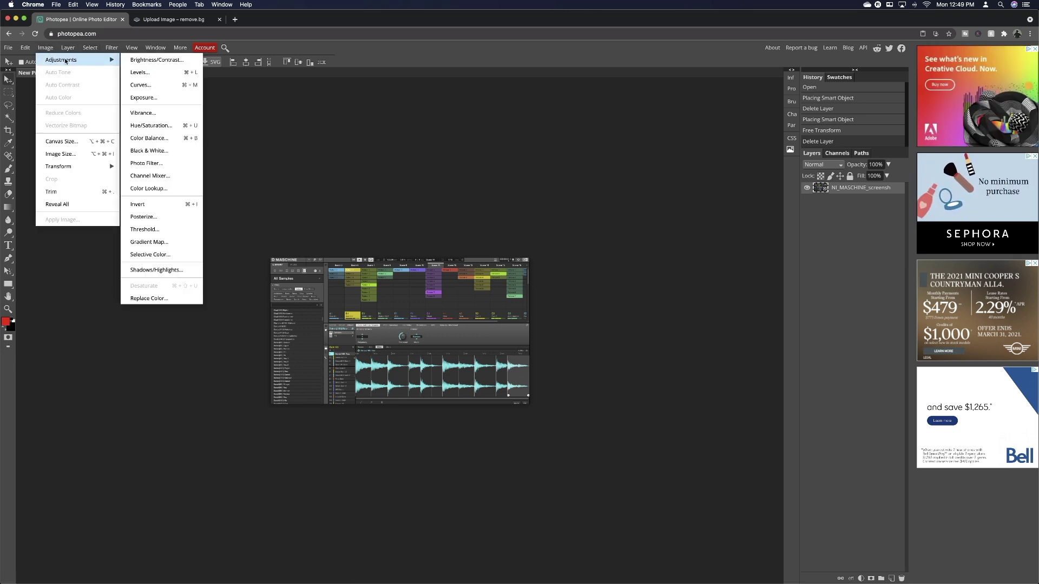
{"action": "left_click", "coordinate": [144, 98]}
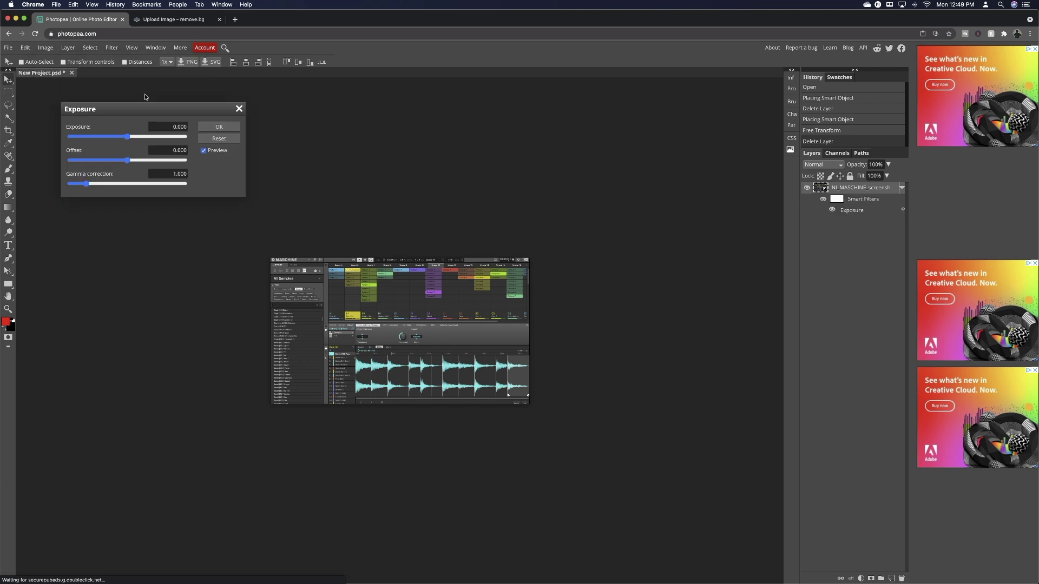
{"action": "left_click_drag", "start_coordinate": [129, 138], "coordinate": [122, 141]}
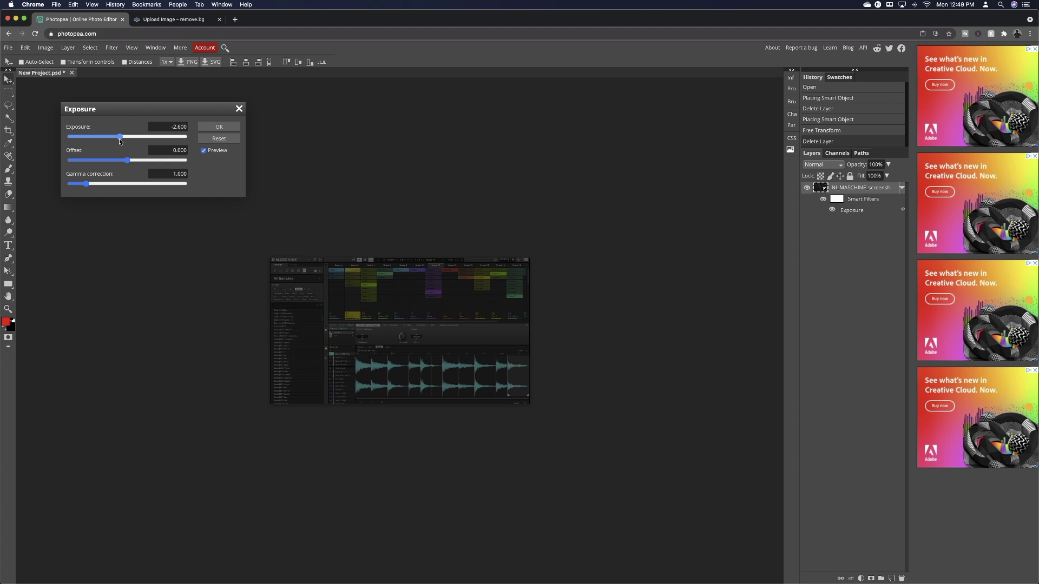
{"action": "left_click_drag", "start_coordinate": [121, 142], "coordinate": [119, 141]}
{"action": "left_click", "coordinate": [219, 128]}
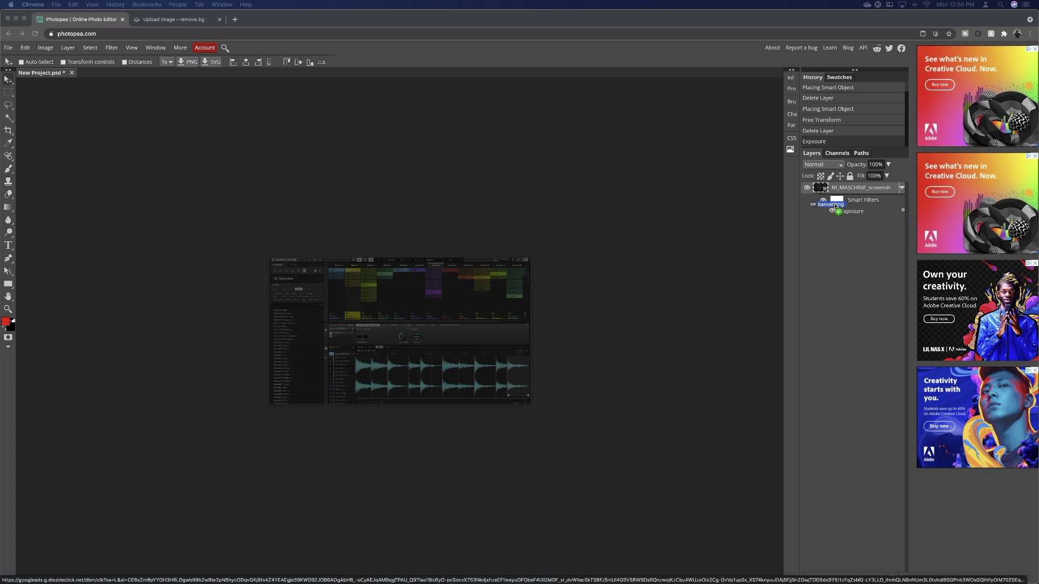
Place the black brushstroke banner image and move it near the top of the canvas
{"action": "left_click_drag", "start_coordinate": [821, 203], "coordinate": [327, 290]}
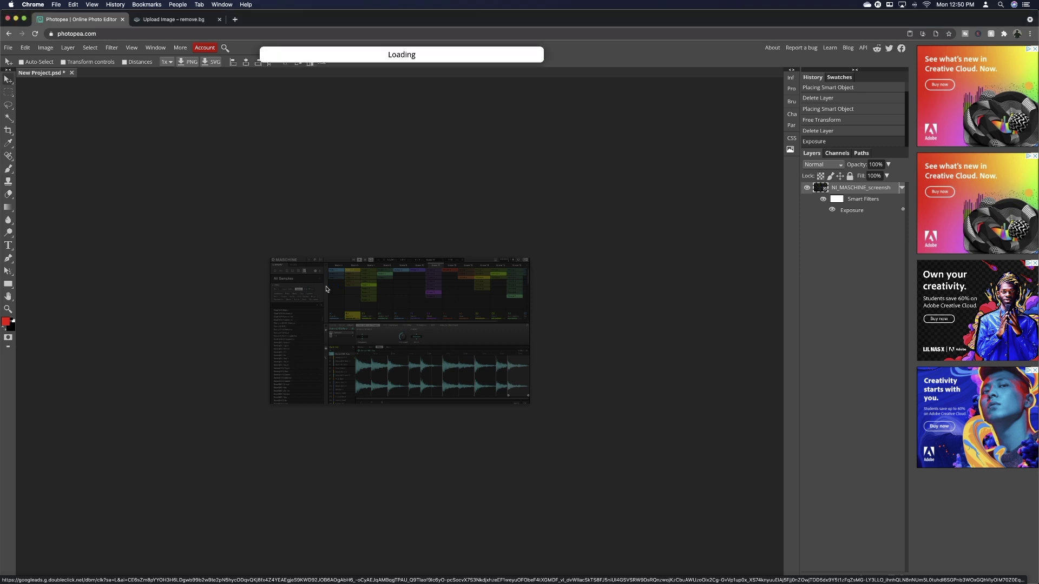
{"action": "left_click_drag", "start_coordinate": [429, 332], "coordinate": [431, 294]}
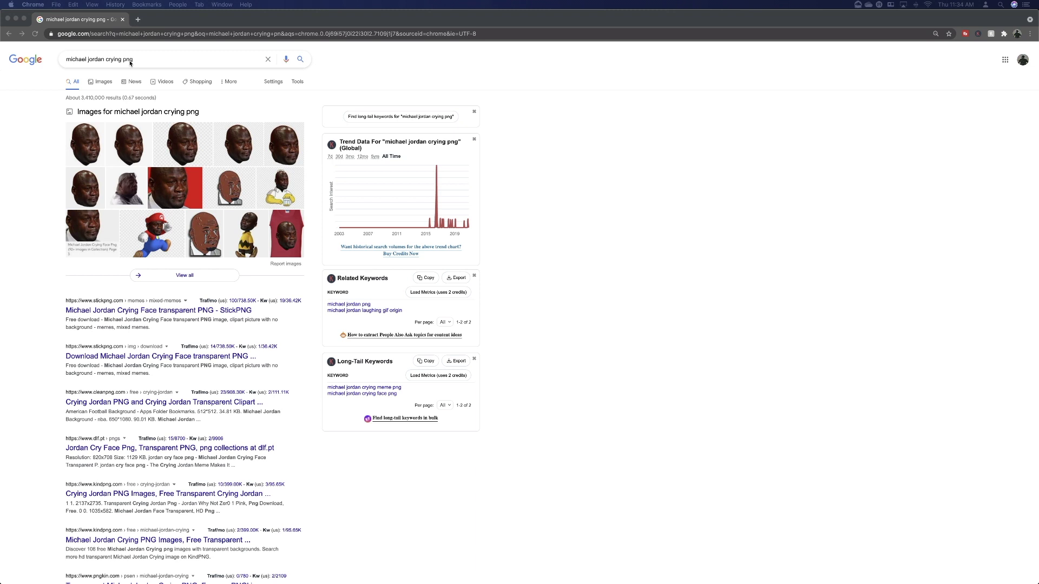
Browse Google image results for 'michael jordan crying png', then preview the Fail Stamp transparent PNG
{"action": "left_click", "coordinate": [104, 82]}
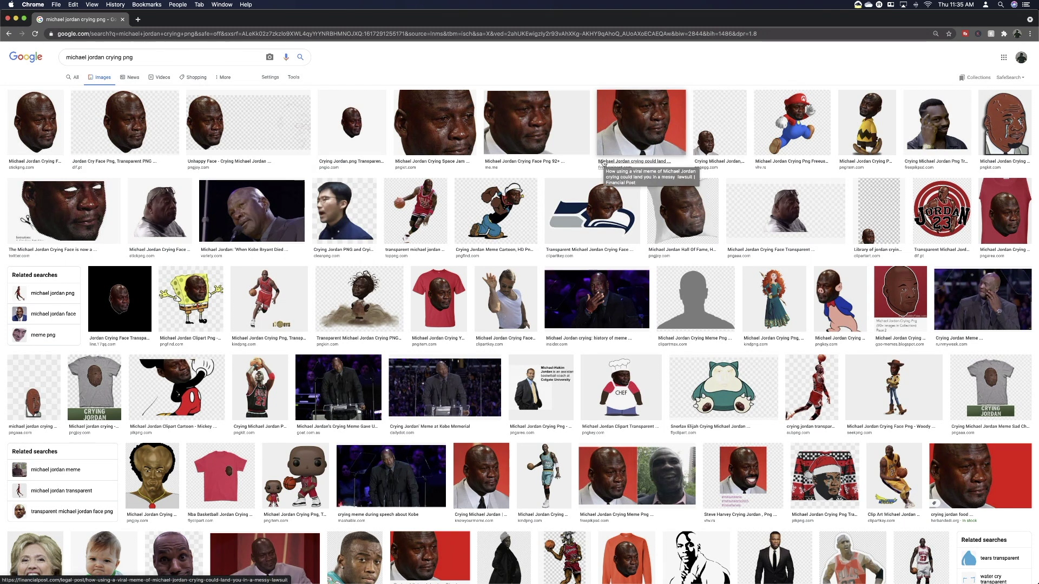
{"action": "left_click", "coordinate": [18, 150]}
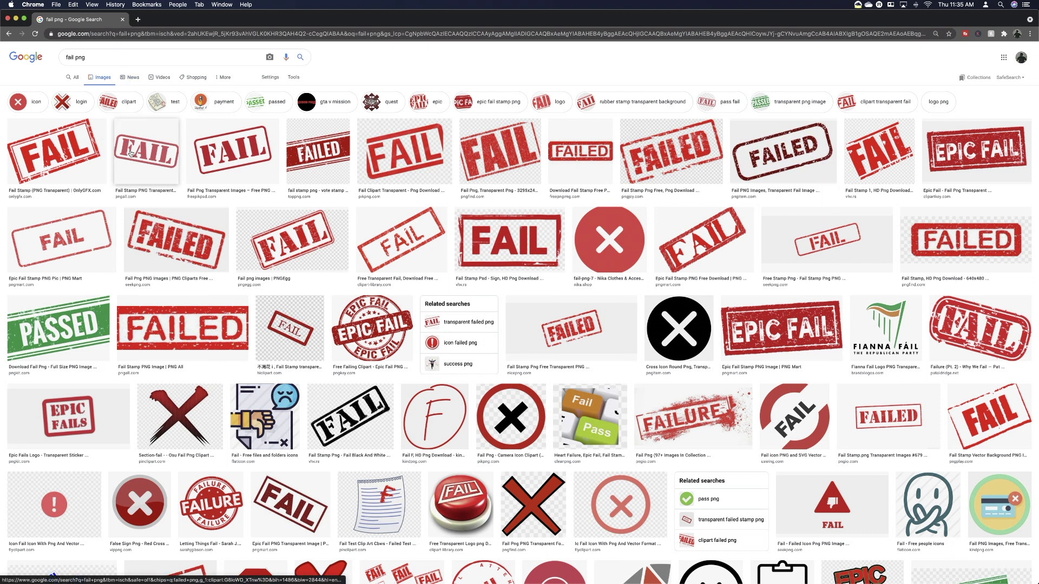
{"action": "left_click", "coordinate": [51, 162]}
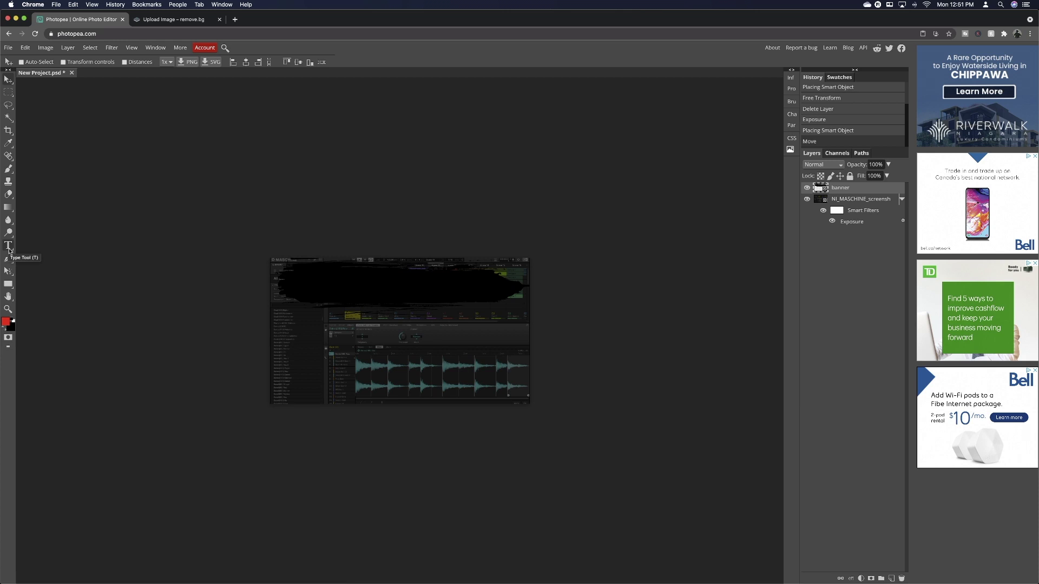
Add yellow text 'MASCHINE + BETTER MELODIES?' on the banner and enlarge it to 49 px
{"action": "left_click", "coordinate": [9, 247]}
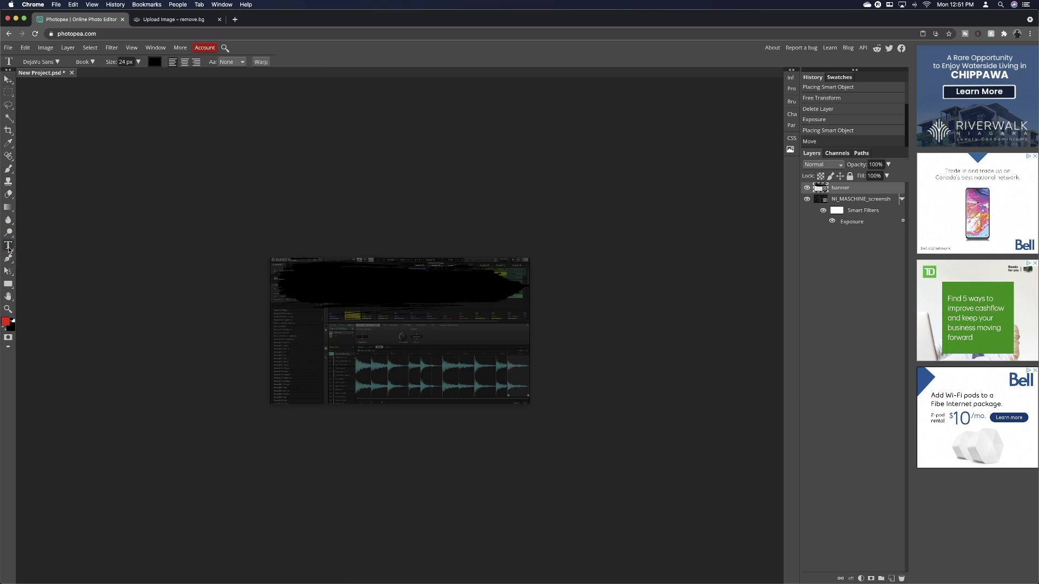
{"action": "left_click", "coordinate": [324, 286]}
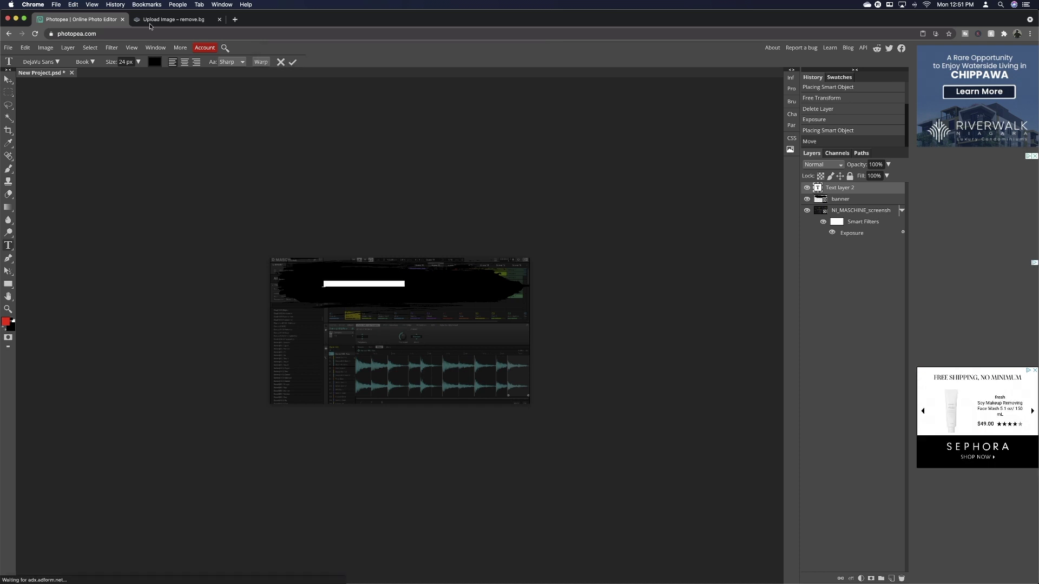
{"action": "left_click", "coordinate": [154, 62]}
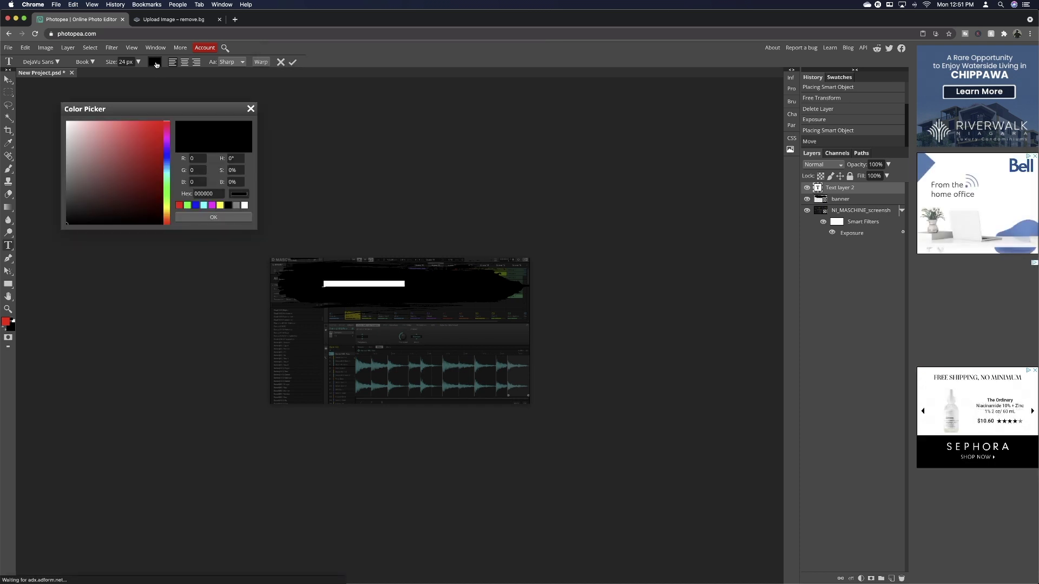
{"action": "left_click", "coordinate": [219, 205]}
{"action": "left_click", "coordinate": [231, 218]}
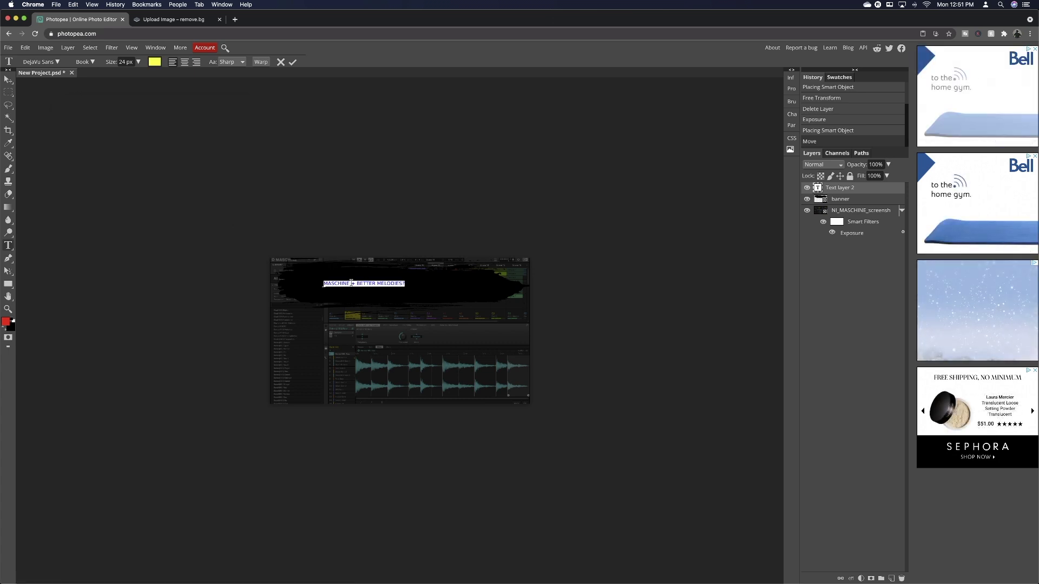
{"action": "mouse_move", "coordinate": [139, 62]}
{"action": "left_mouse_down"}
{"action": "mouse_move", "coordinate": [118, 75]}
{"action": "mouse_move", "coordinate": [128, 76]}
{"action": "left_mouse_up"}
Switch the heading to the Anton font and centre it on the black banner
{"action": "left_click", "coordinate": [57, 63]}
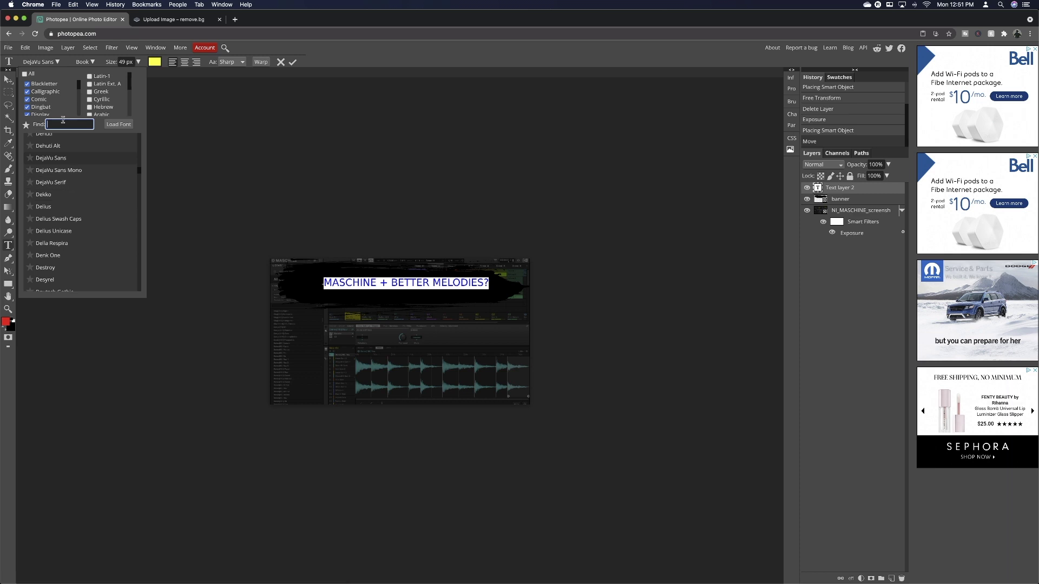
{"action": "type", "text": "BANGER"}
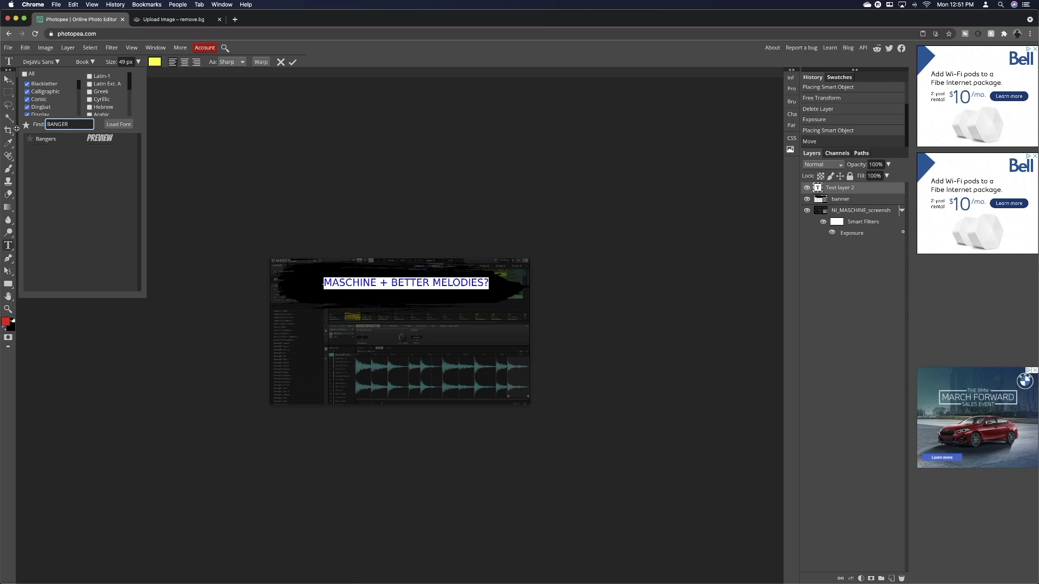
{"action": "key", "text": "super+a"}
{"action": "type", "text": "ANTON"}
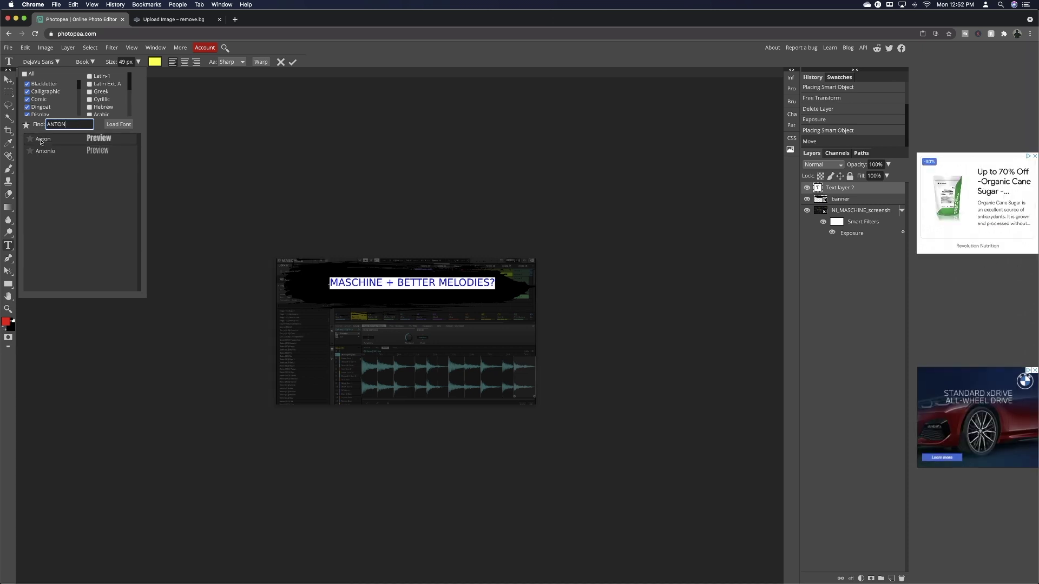
{"action": "left_click", "coordinate": [8, 79]}
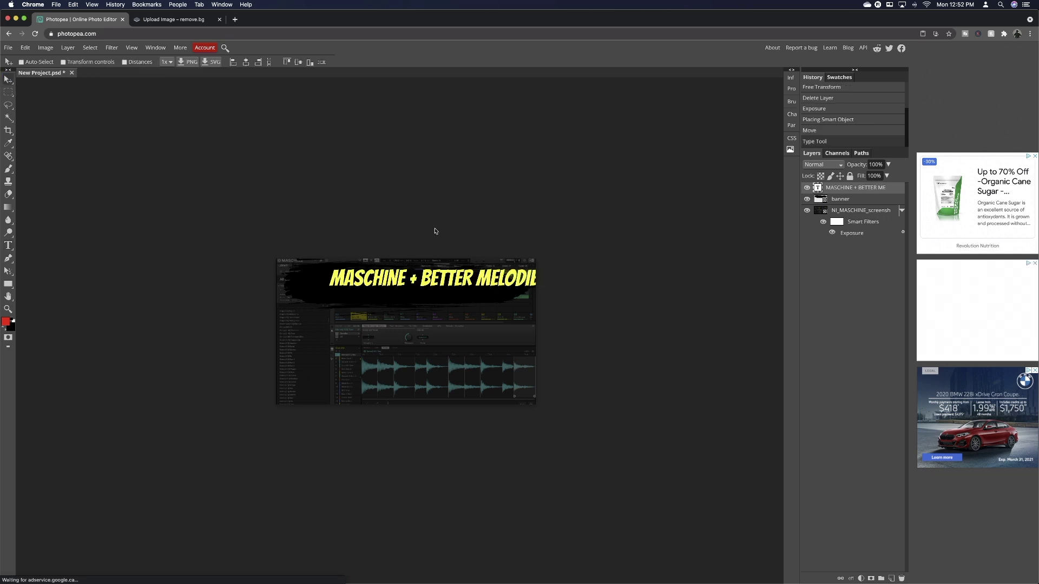
{"action": "left_click_drag", "start_coordinate": [437, 286], "coordinate": [423, 289]}
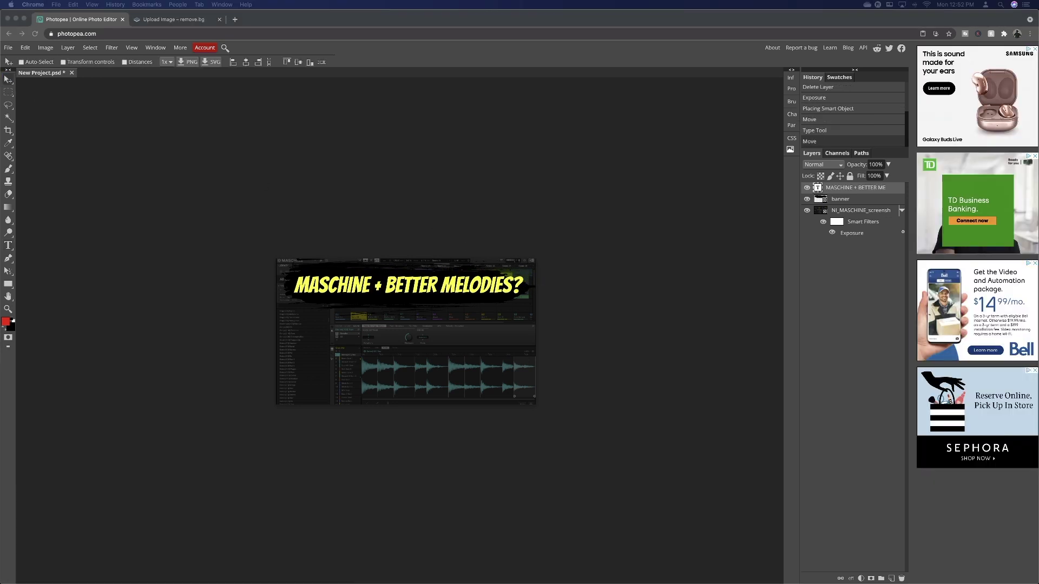
Place the NI logo and give it a 3 px white outside stroke plus a drop shadow
{"action": "left_click_drag", "start_coordinate": [421, 411], "coordinate": [332, 379]}
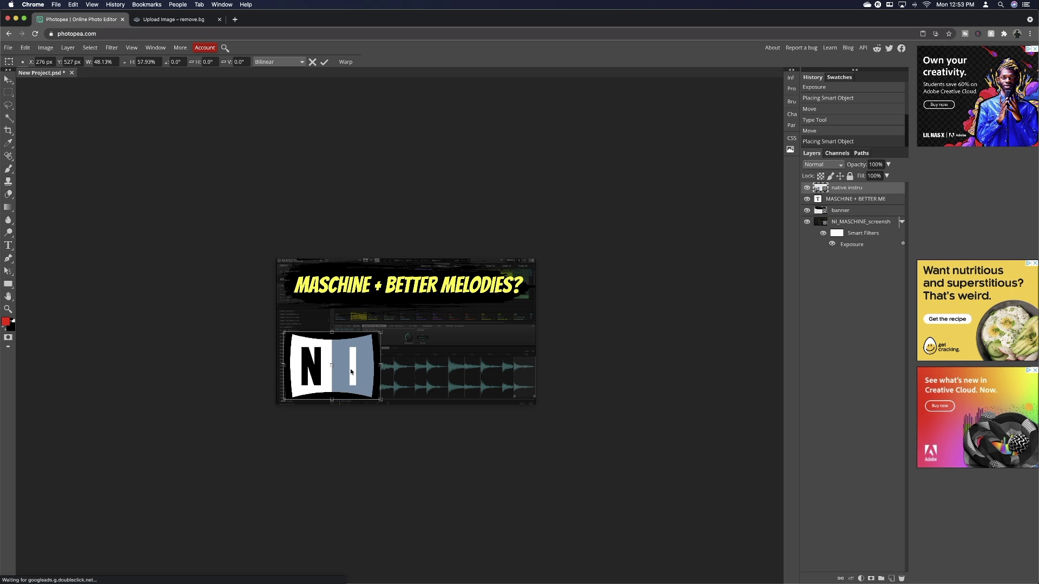
{"action": "left_click", "coordinate": [68, 48]}
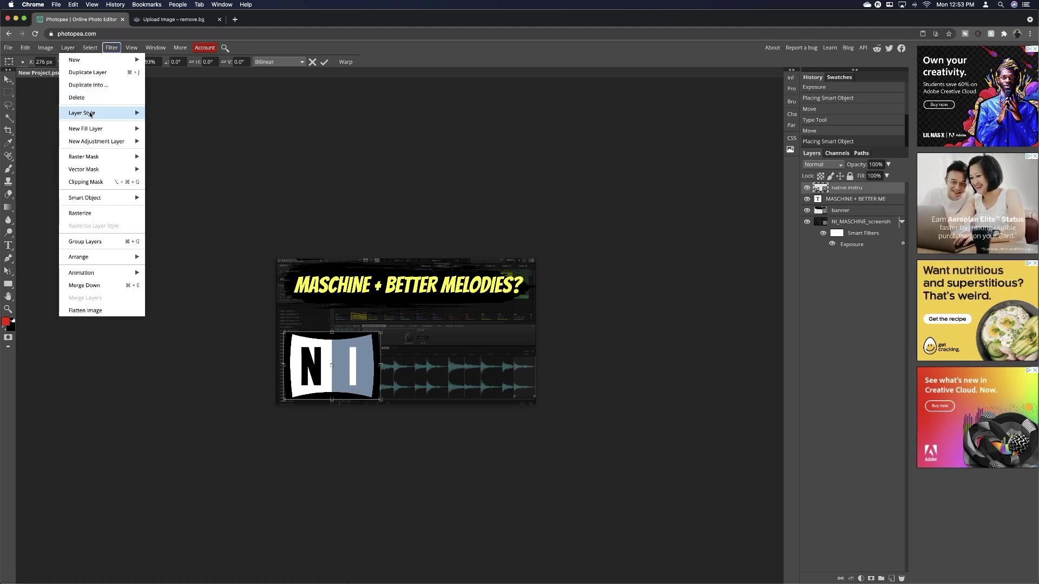
{"action": "mouse_move", "coordinate": [90, 114]}
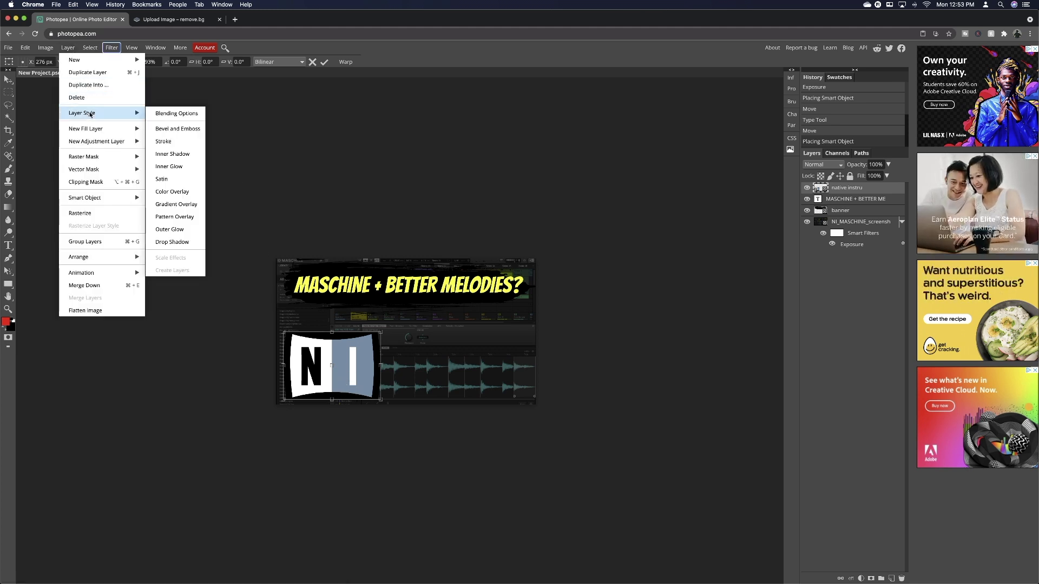
{"action": "left_click", "coordinate": [170, 142]}
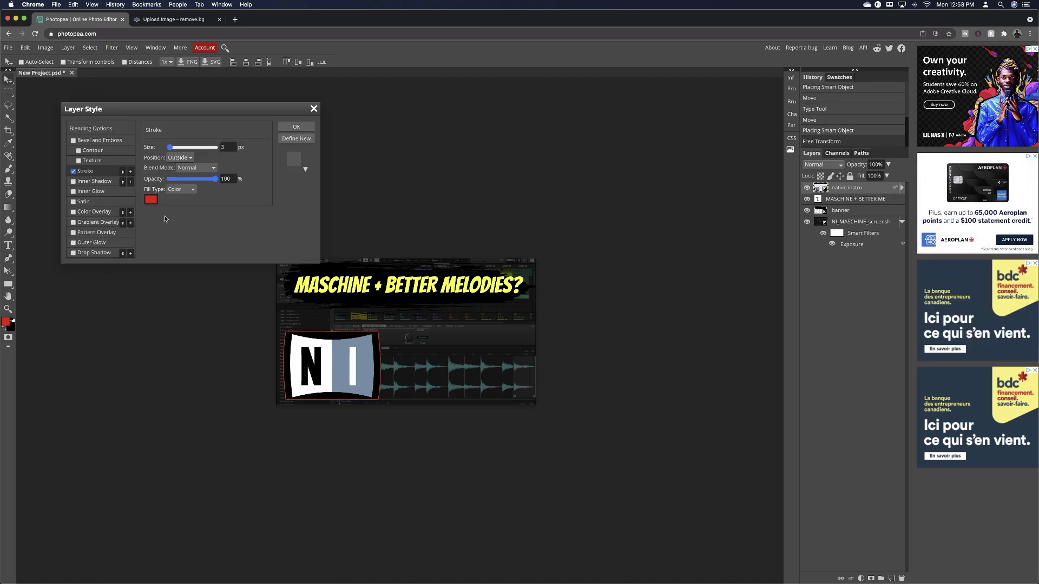
{"action": "left_click", "coordinate": [151, 200]}
{"action": "left_click", "coordinate": [306, 266]}
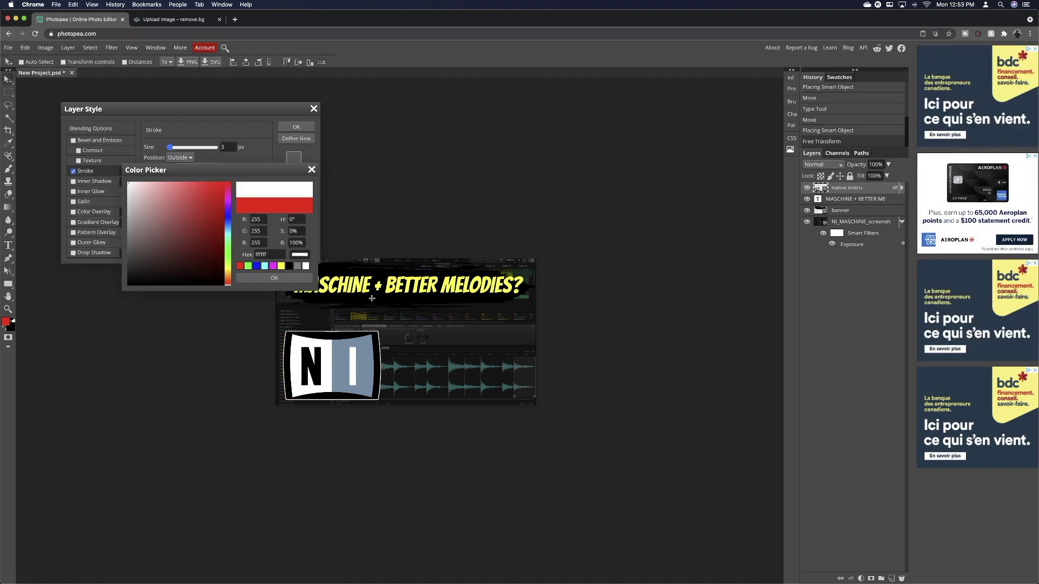
{"action": "left_click", "coordinate": [283, 279]}
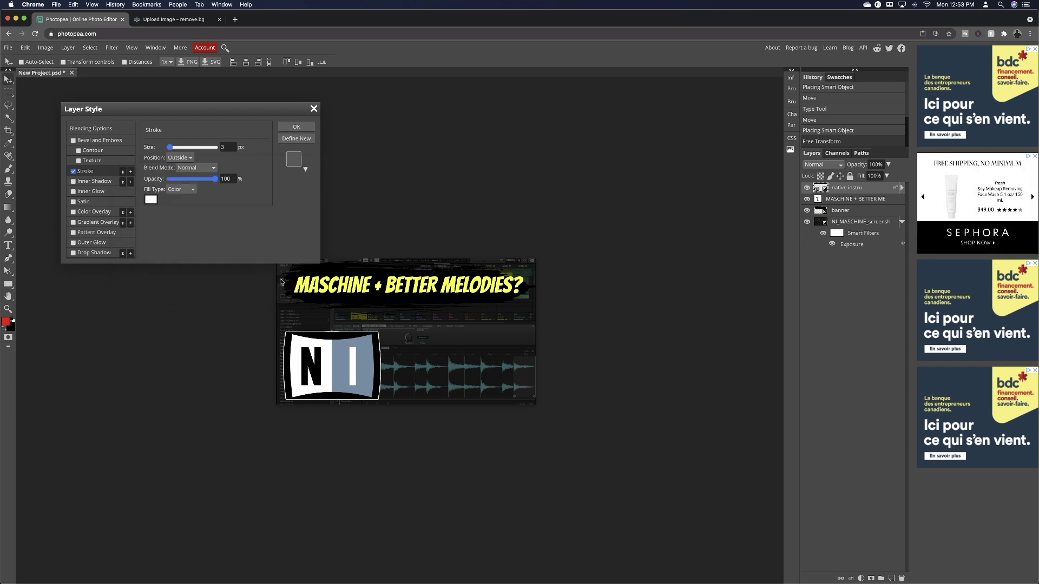
{"action": "left_click", "coordinate": [74, 254]}
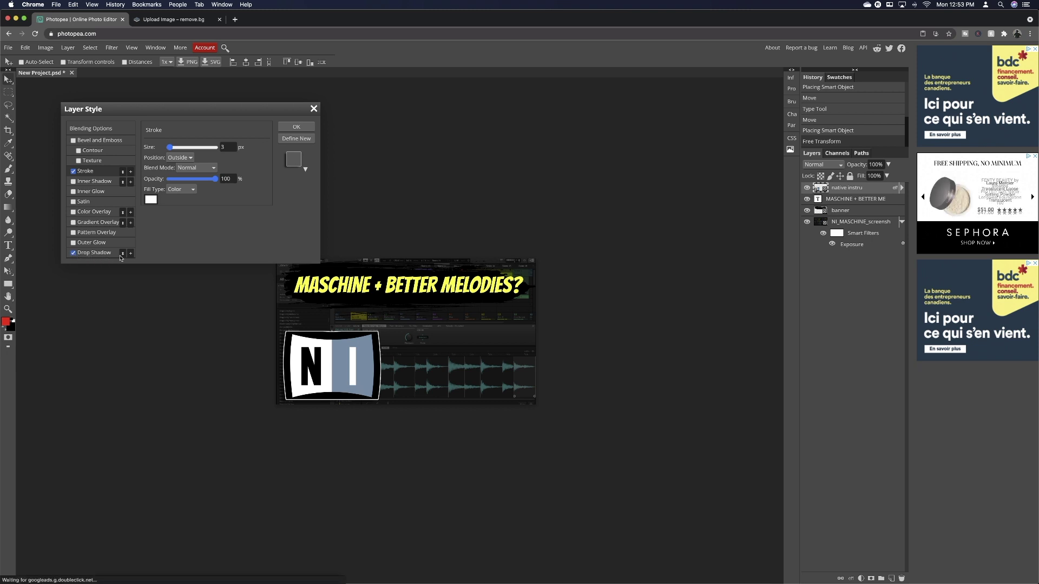
{"action": "left_click", "coordinate": [296, 127]}
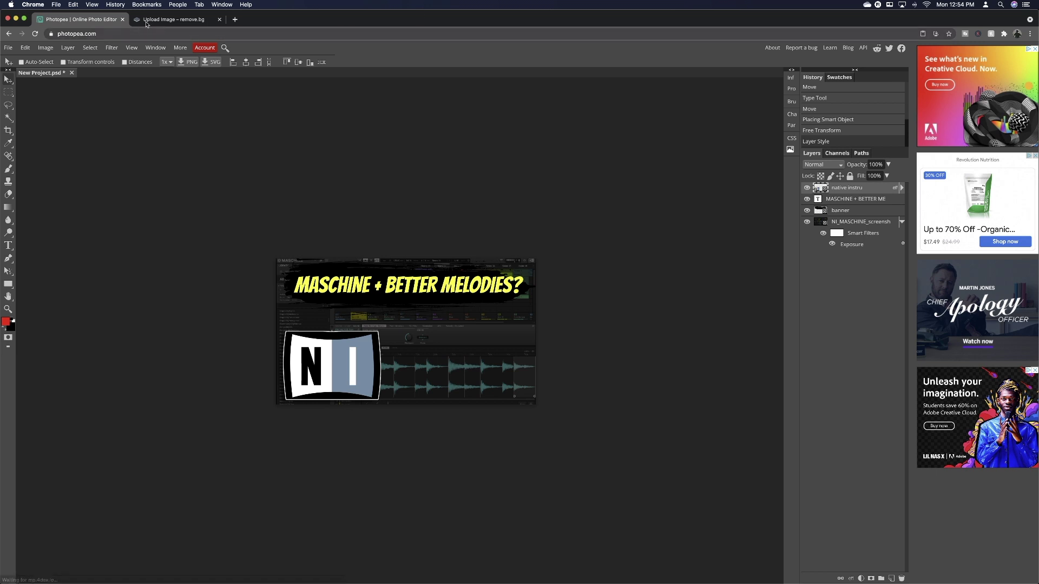
Upload IMG_0274.jpg to remove.bg and open the background-removed result in its editor
{"action": "left_click", "coordinate": [179, 21]}
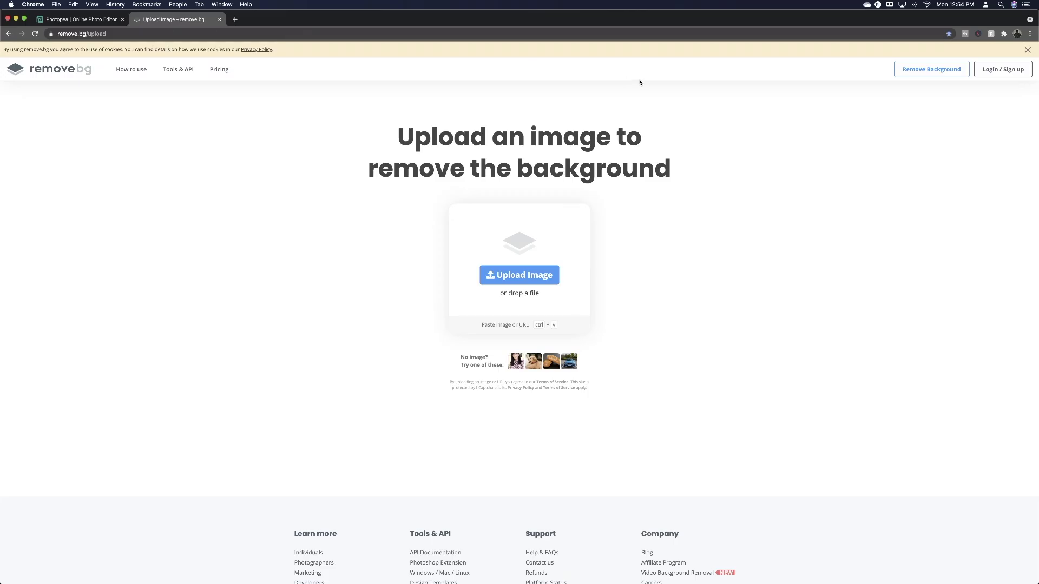
{"action": "scroll", "coordinate": [726, 204], "scroll_direction": "down", "scroll_amount": 1}
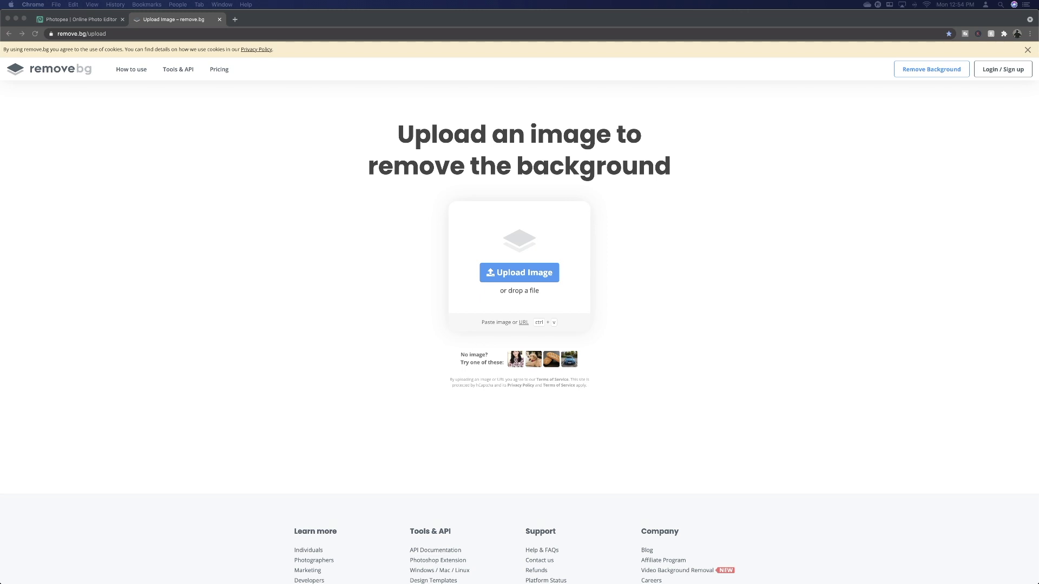
{"action": "key", "text": "space"}
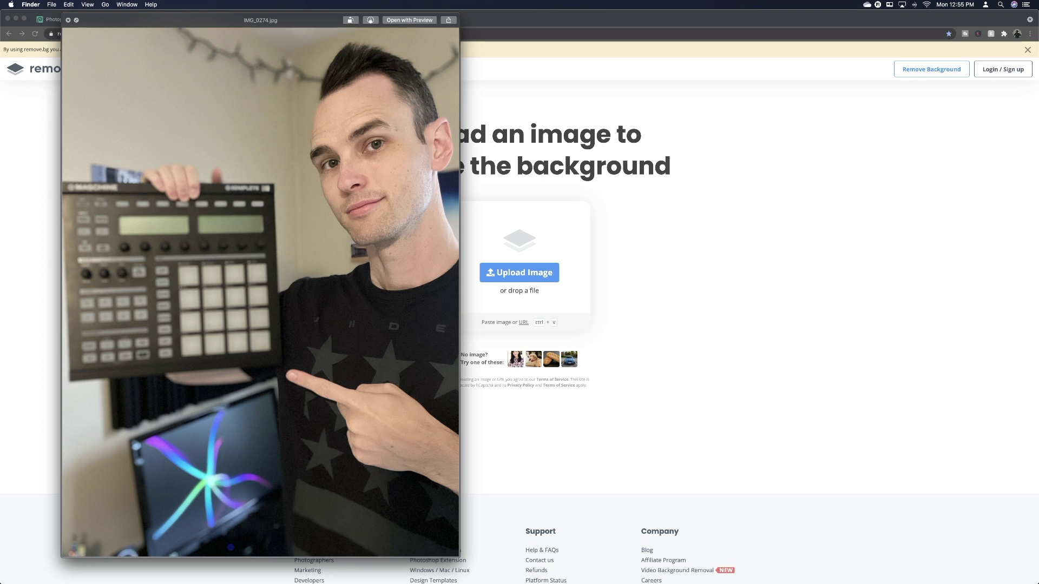
{"action": "left_click_drag", "start_coordinate": [389, 273], "coordinate": [516, 265]}
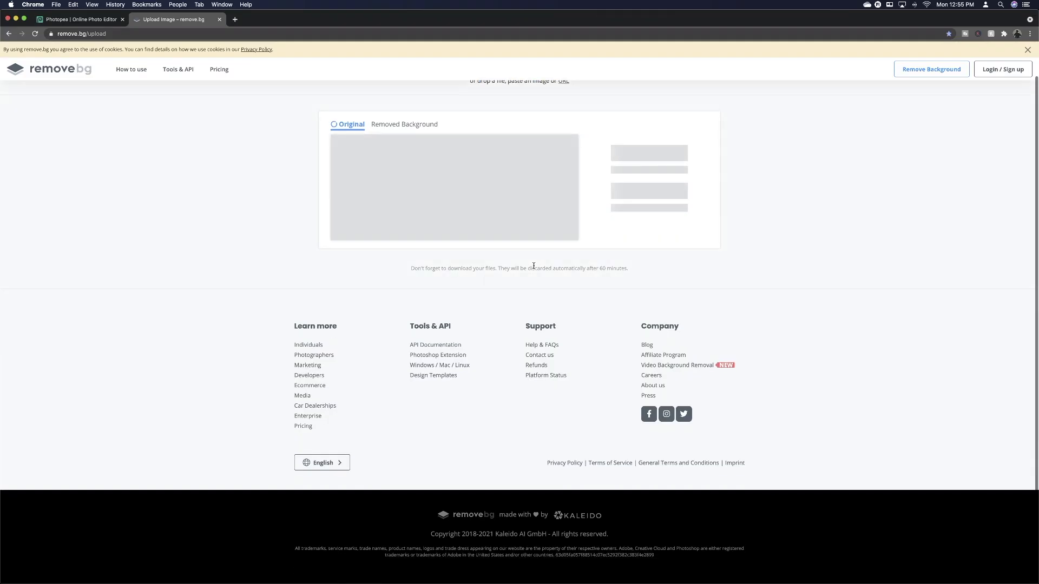
{"action": "scroll", "coordinate": [843, 334], "scroll_direction": "up", "scroll_amount": 2}
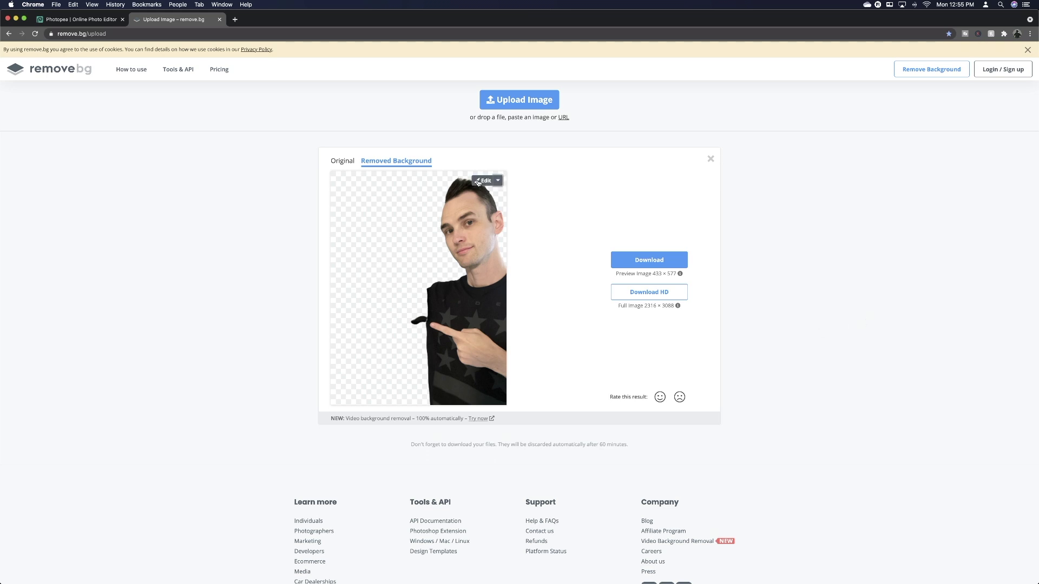
{"action": "left_click", "coordinate": [480, 182]}
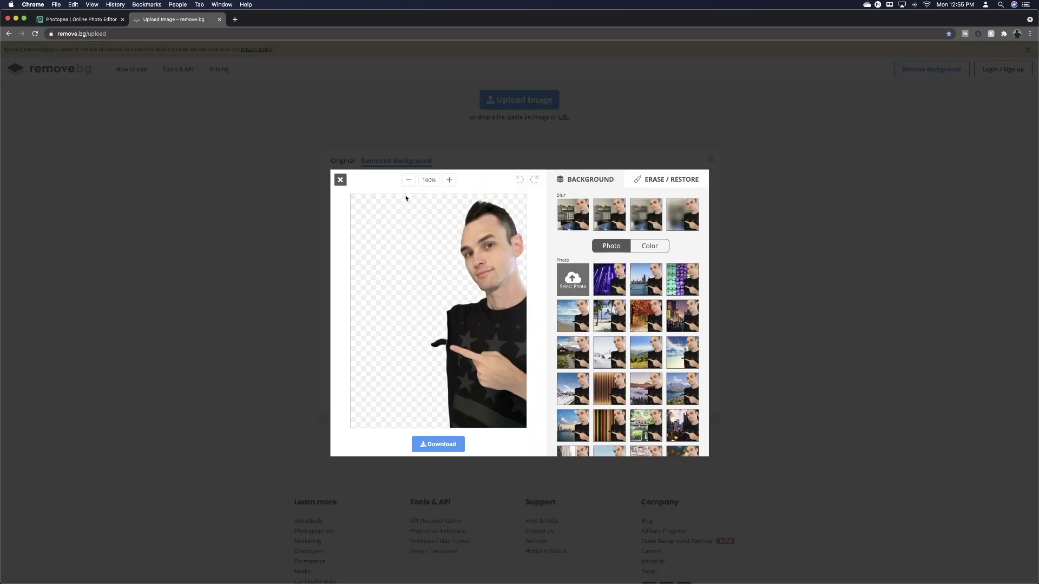
Restore the hand-held Maschine in the cut-out, erase its edge fringe, and download the PNG
{"action": "left_click", "coordinate": [669, 184]}
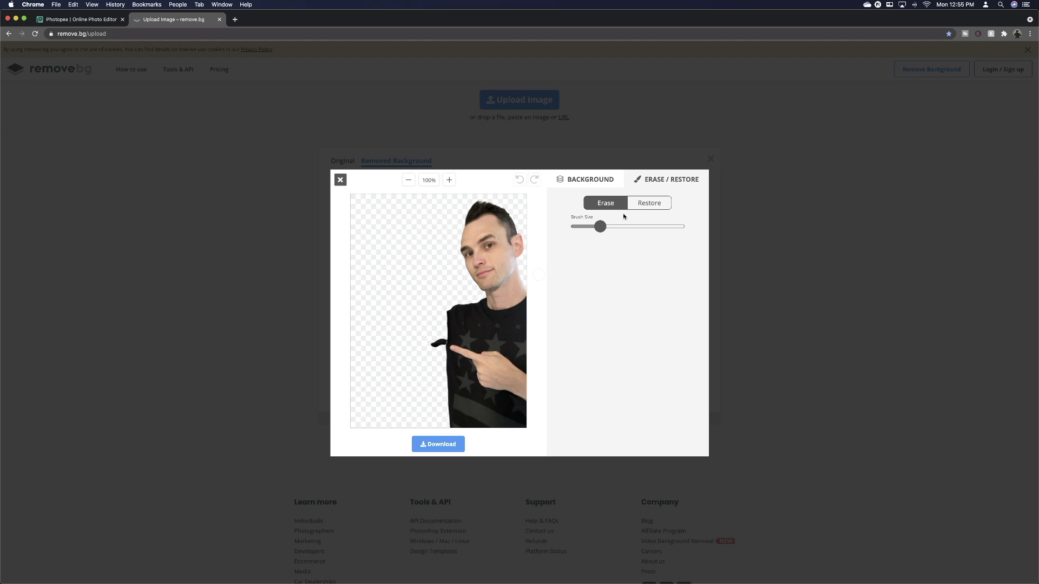
{"action": "left_click", "coordinate": [642, 209]}
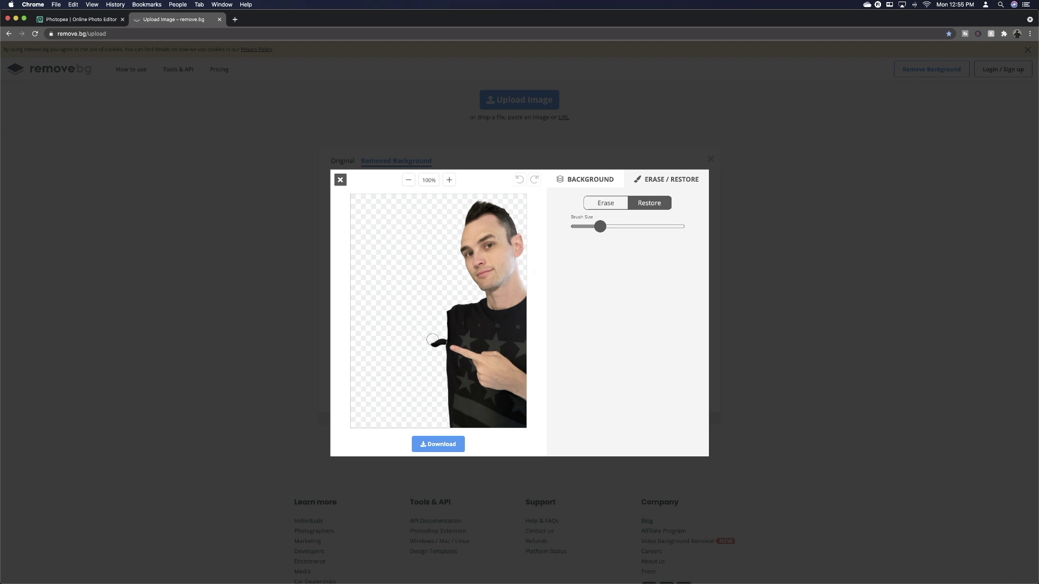
{"action": "mouse_move", "coordinate": [429, 342]}
{"action": "left_mouse_down"}
{"action": "mouse_move", "coordinate": [359, 348]}
{"action": "mouse_move", "coordinate": [356, 278]}
{"action": "mouse_move", "coordinate": [372, 262]}
{"action": "mouse_move", "coordinate": [420, 260]}
{"action": "mouse_move", "coordinate": [445, 302]}
{"action": "mouse_move", "coordinate": [434, 289]}
{"action": "mouse_move", "coordinate": [371, 280]}
{"action": "mouse_move", "coordinate": [405, 306]}
{"action": "left_mouse_up"}
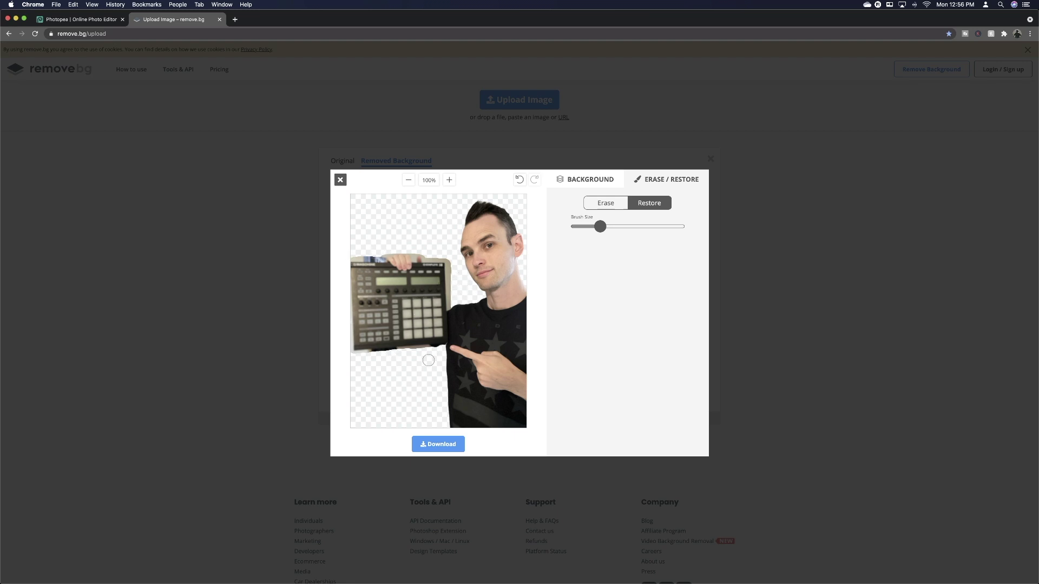
{"action": "scroll", "coordinate": [438, 311], "scroll_direction": "up", "scroll_amount": 5}
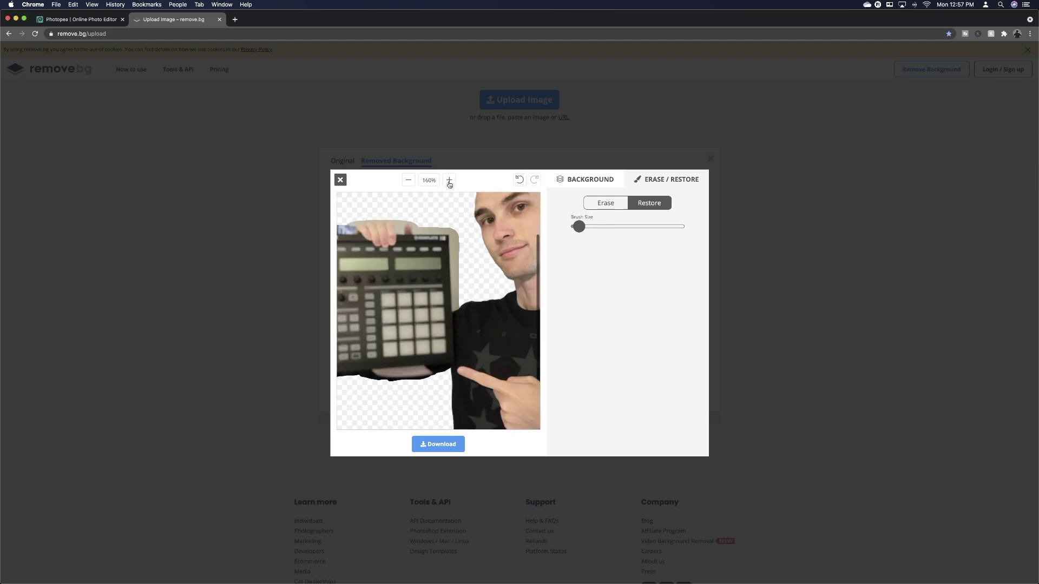
{"action": "left_click", "coordinate": [602, 206]}
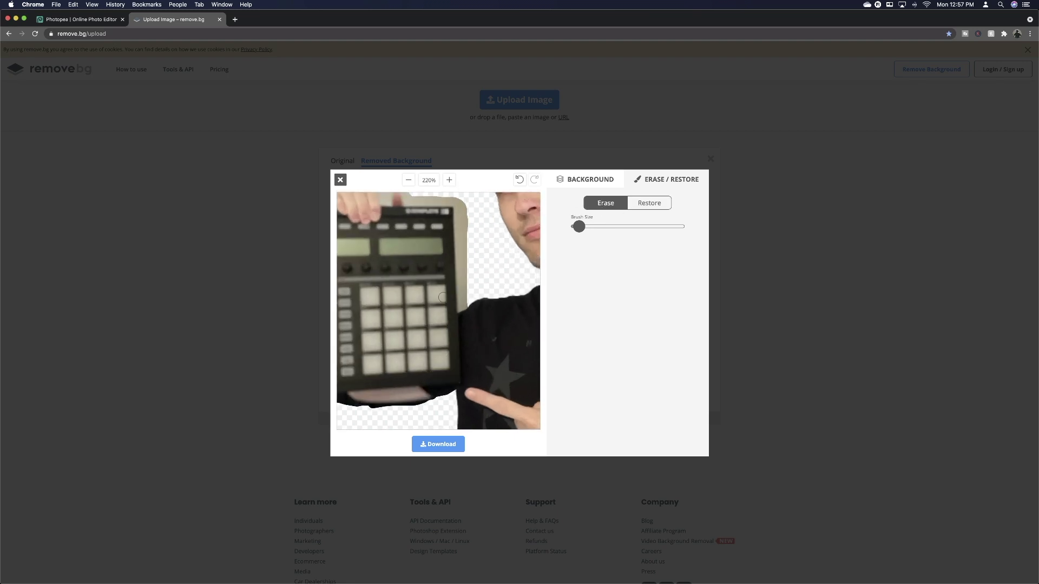
{"action": "mouse_move", "coordinate": [463, 260]}
{"action": "left_mouse_down"}
{"action": "mouse_move", "coordinate": [462, 205]}
{"action": "mouse_move", "coordinate": [467, 238]}
{"action": "left_mouse_up"}
{"action": "left_click_drag", "start_coordinate": [467, 258], "coordinate": [466, 282]}
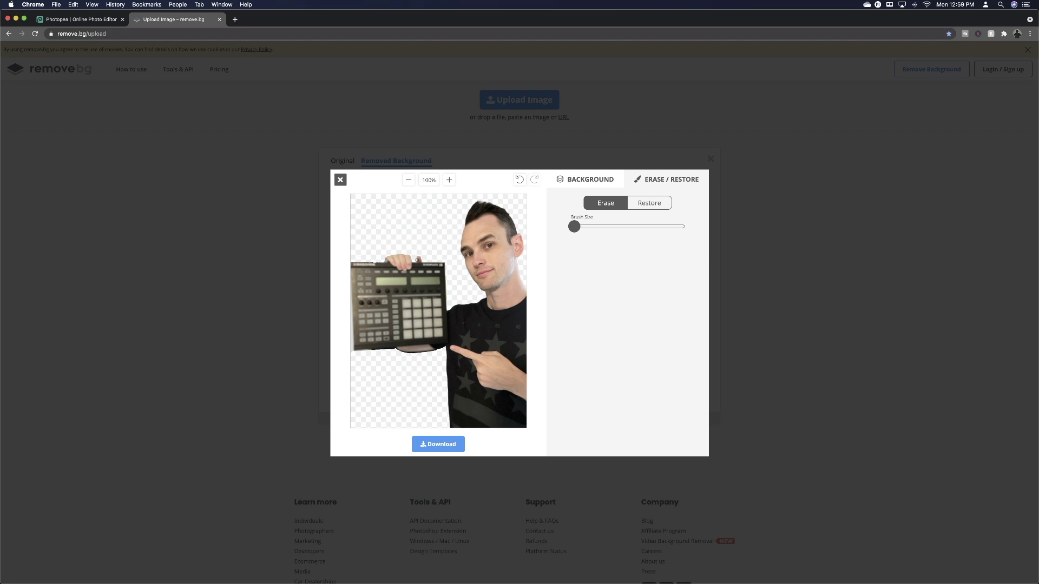
{"action": "left_click", "coordinate": [431, 444]}
Place the downloaded cut-out in the thumbnail, move it bottom-right and enlarge it to about 135%
{"action": "key", "text": "super+alt+Left"}
{"action": "left_click_drag", "start_coordinate": [51, 574], "coordinate": [478, 358]}
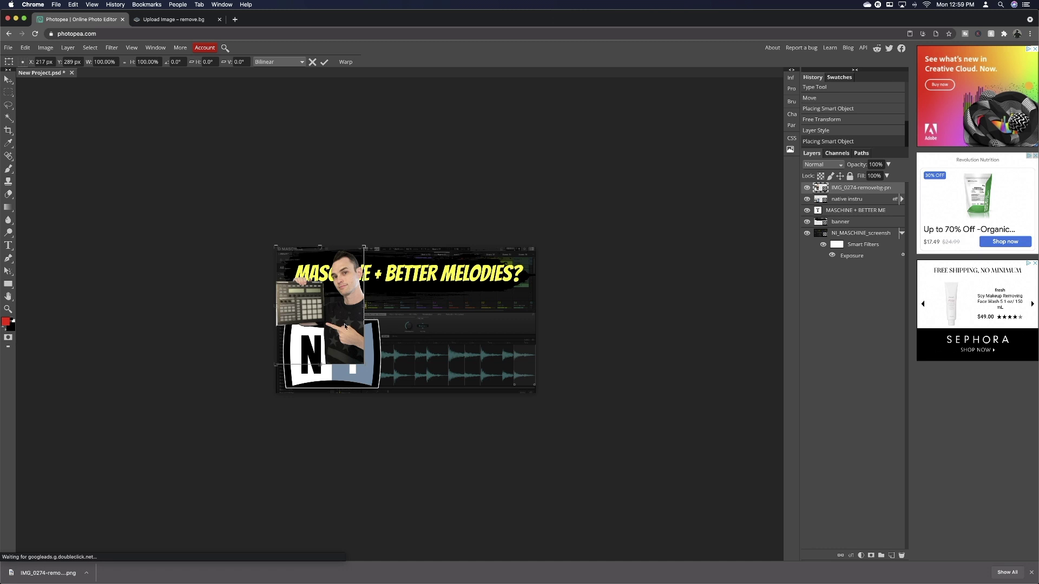
{"action": "left_click_drag", "start_coordinate": [347, 324], "coordinate": [518, 357]}
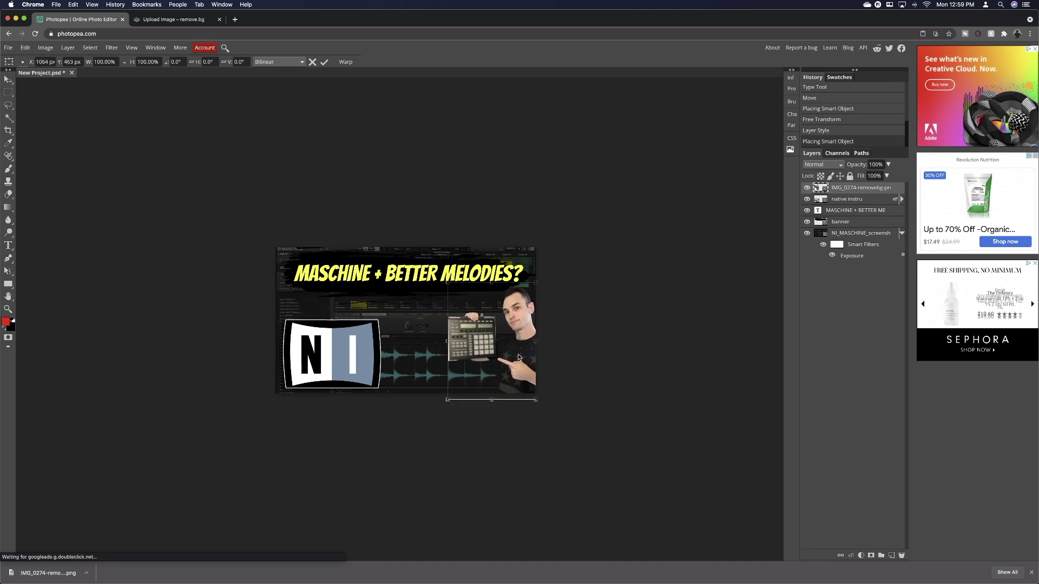
{"action": "left_click_drag", "start_coordinate": [447, 281], "coordinate": [417, 260]}
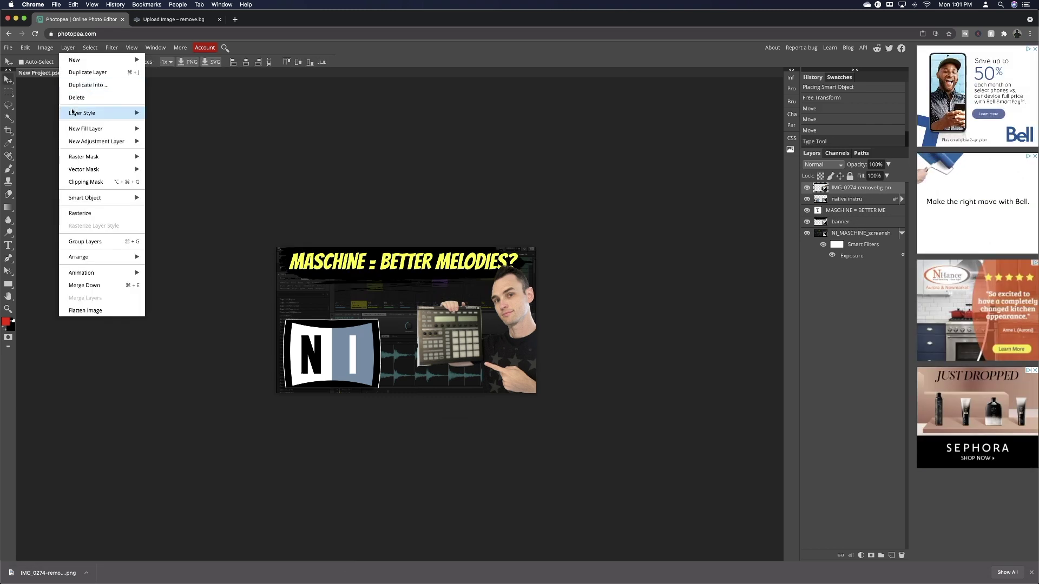
Give the cut-out photo a white stroke outline and a drop shadow
{"action": "mouse_move", "coordinate": [72, 113]}
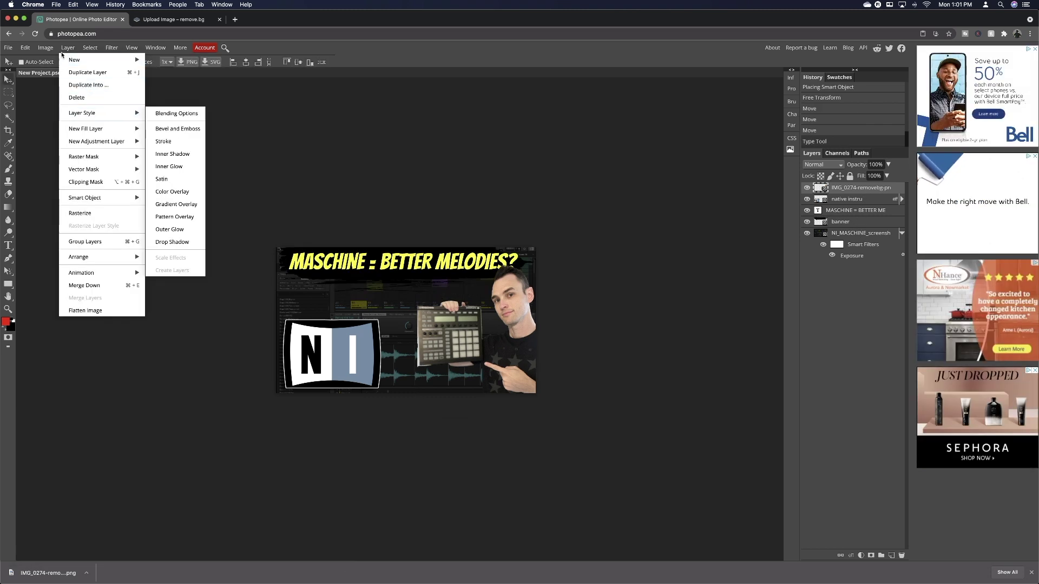
{"action": "left_click", "coordinate": [170, 142]}
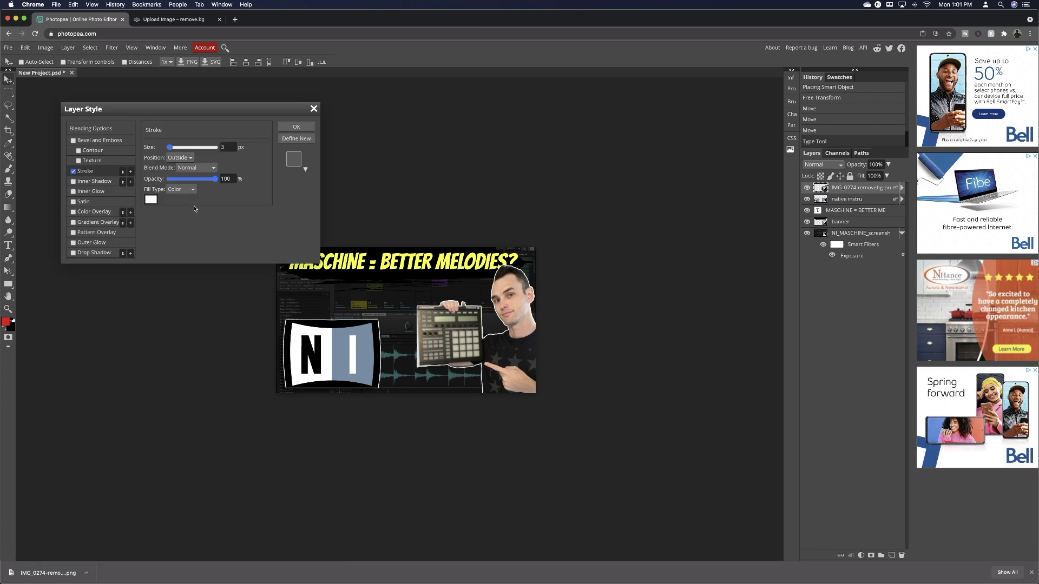
{"action": "left_click", "coordinate": [73, 252]}
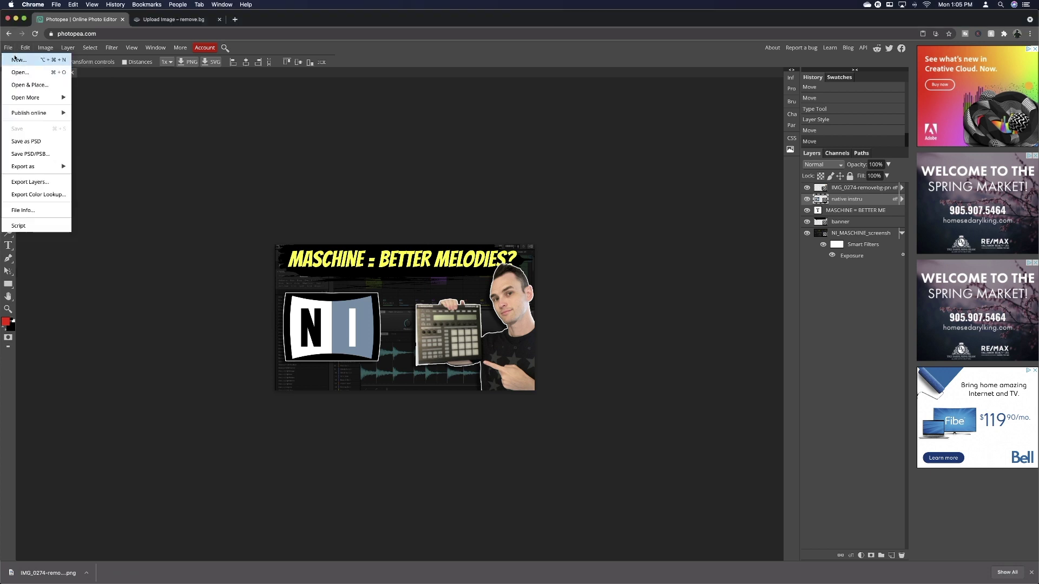
Export the thumbnail as a 1280 × 720 PNG named New Project.png
{"action": "mouse_move", "coordinate": [22, 169]}
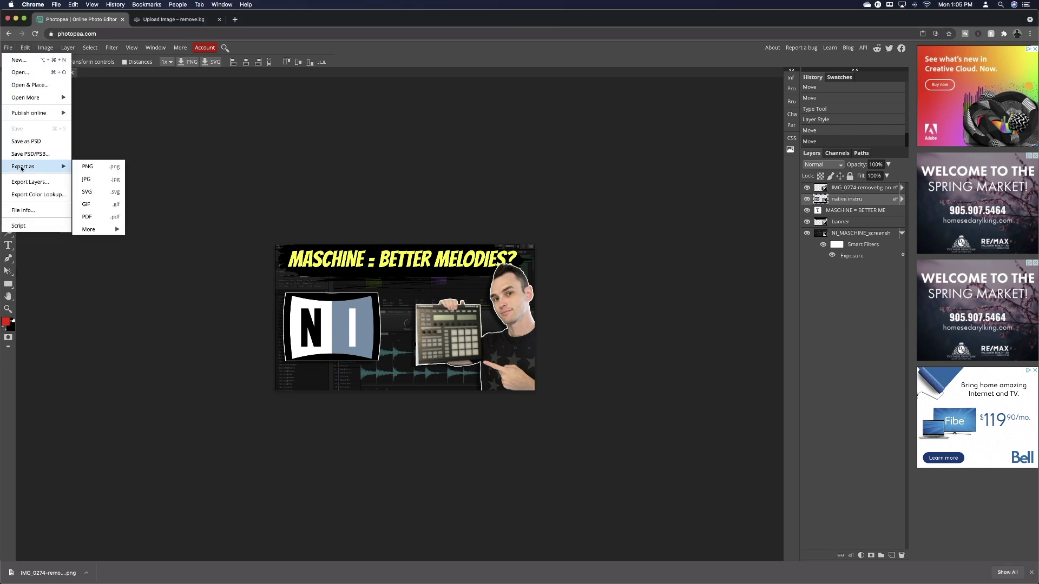
{"action": "left_click", "coordinate": [104, 167]}
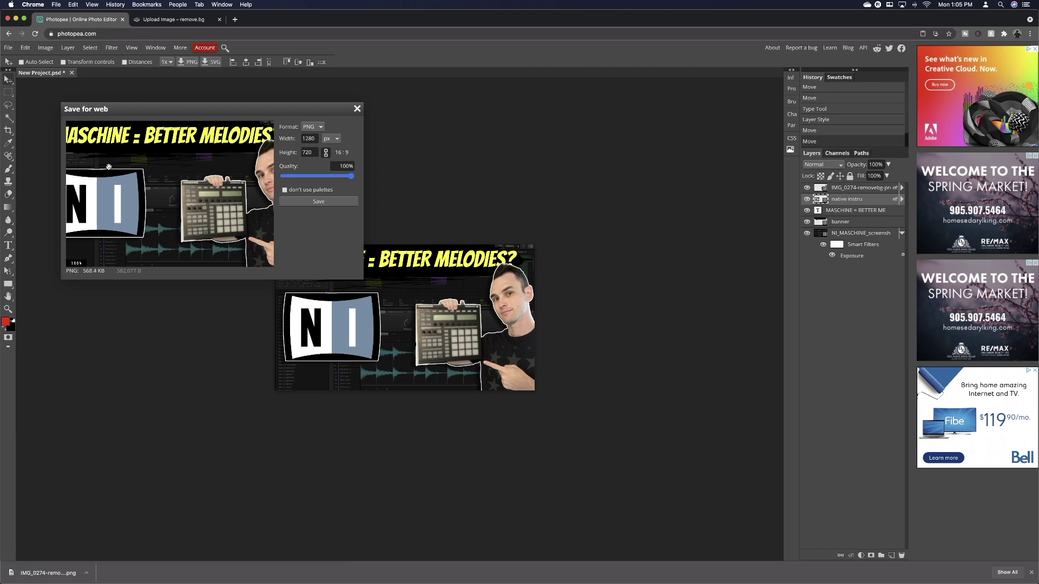
{"action": "left_click", "coordinate": [319, 201]}
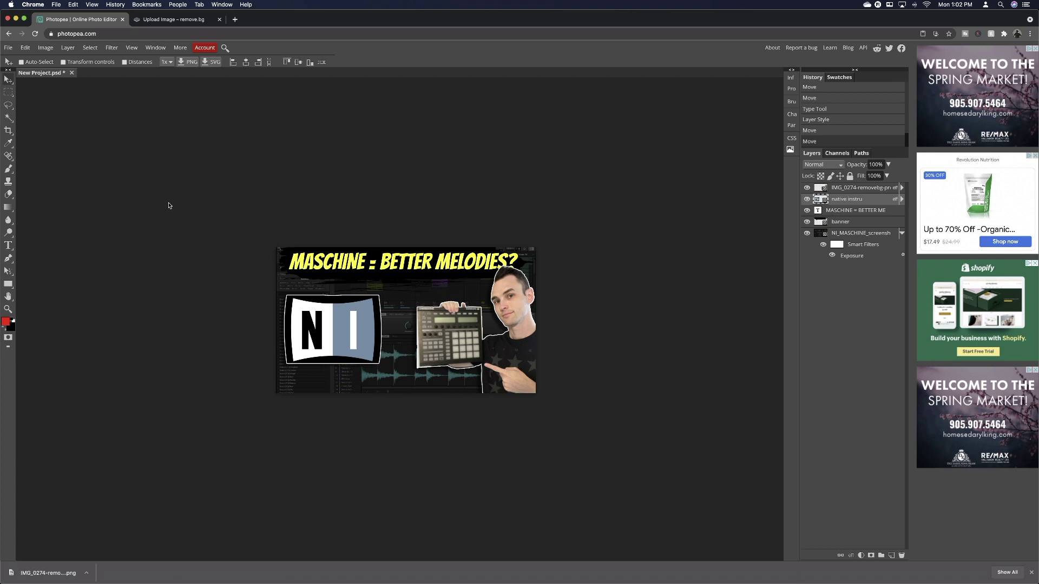
Move the presenter cut-out a few pixels higher on the thumbnail
{"action": "left_click_drag", "start_coordinate": [309, 293], "coordinate": [309, 291]}
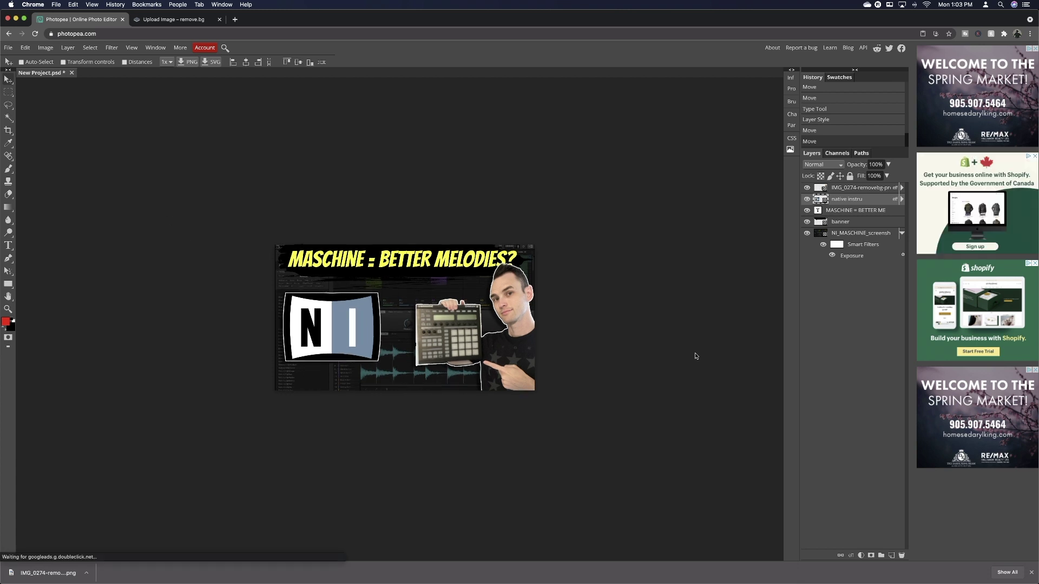